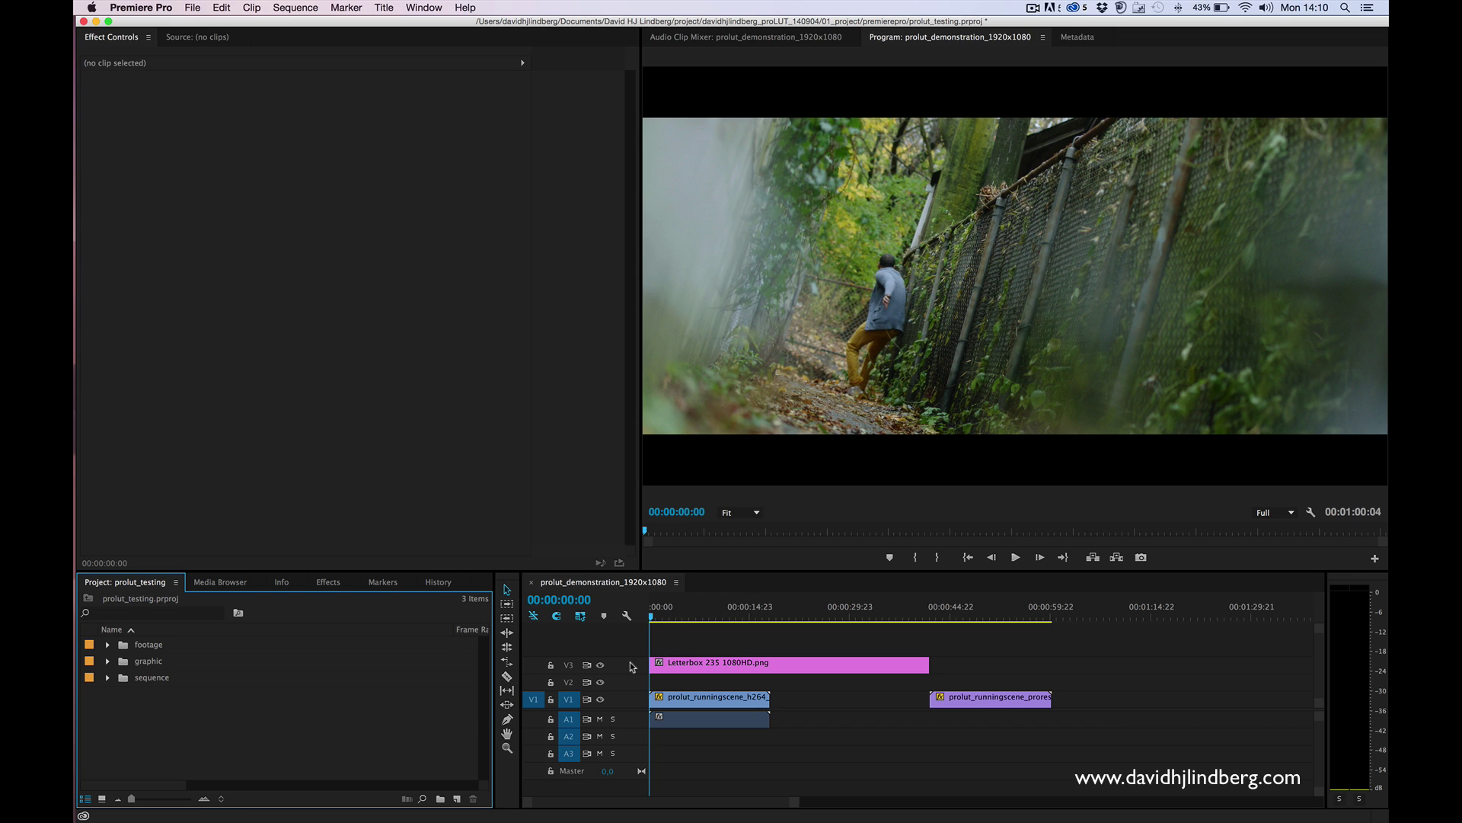
# Step: Review the opening footage and the ungraded ProRes clip by playing and scrubbing the sequence
pyautogui.moveTo(653, 617); pyautogui.dragTo(655, 581)
pyautogui.press('space')
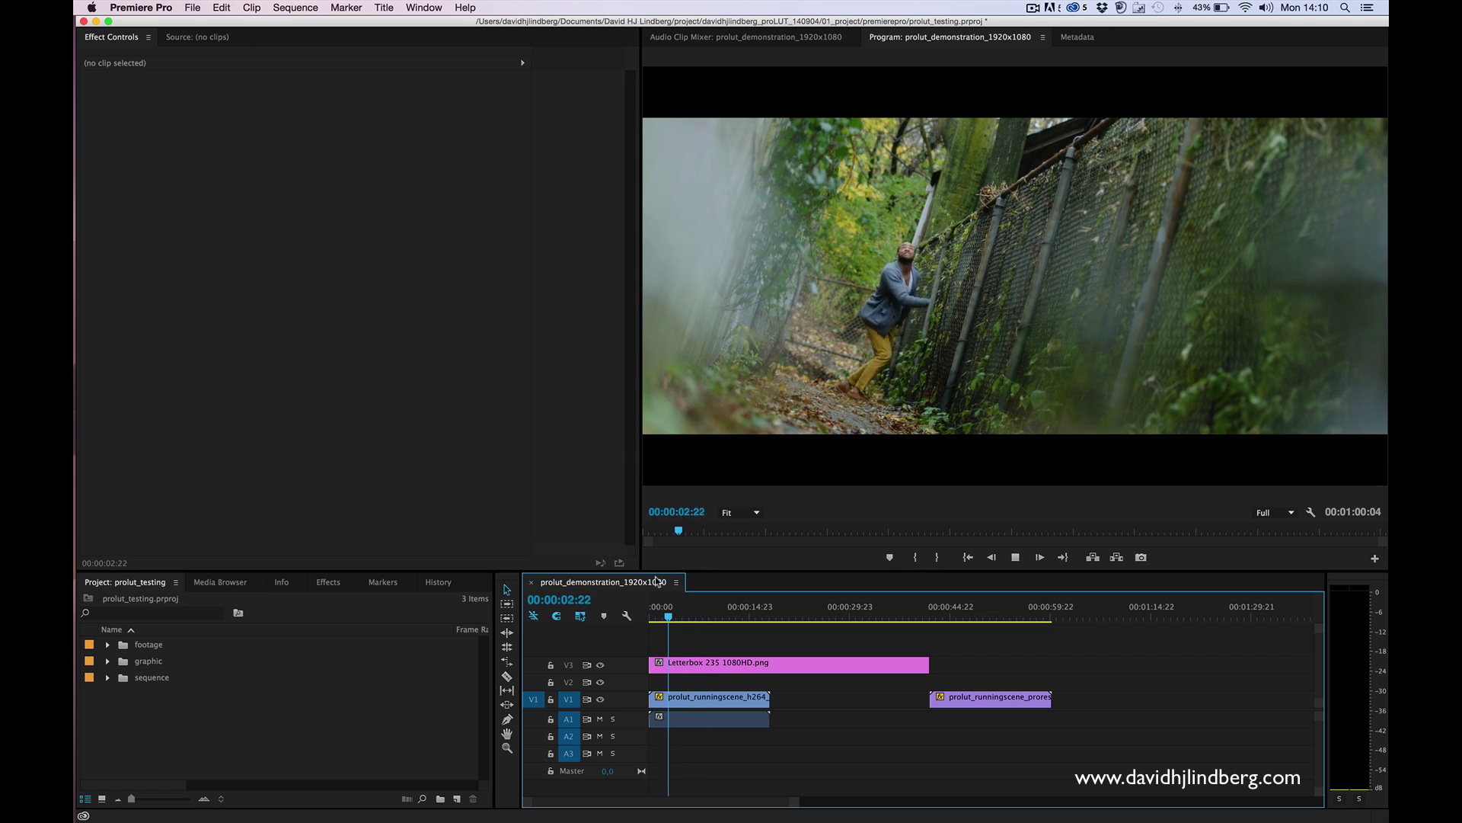
pyautogui.press('space')
pyautogui.click(681, 616)
pyautogui.moveTo(680, 616); pyautogui.dragTo(684, 616)
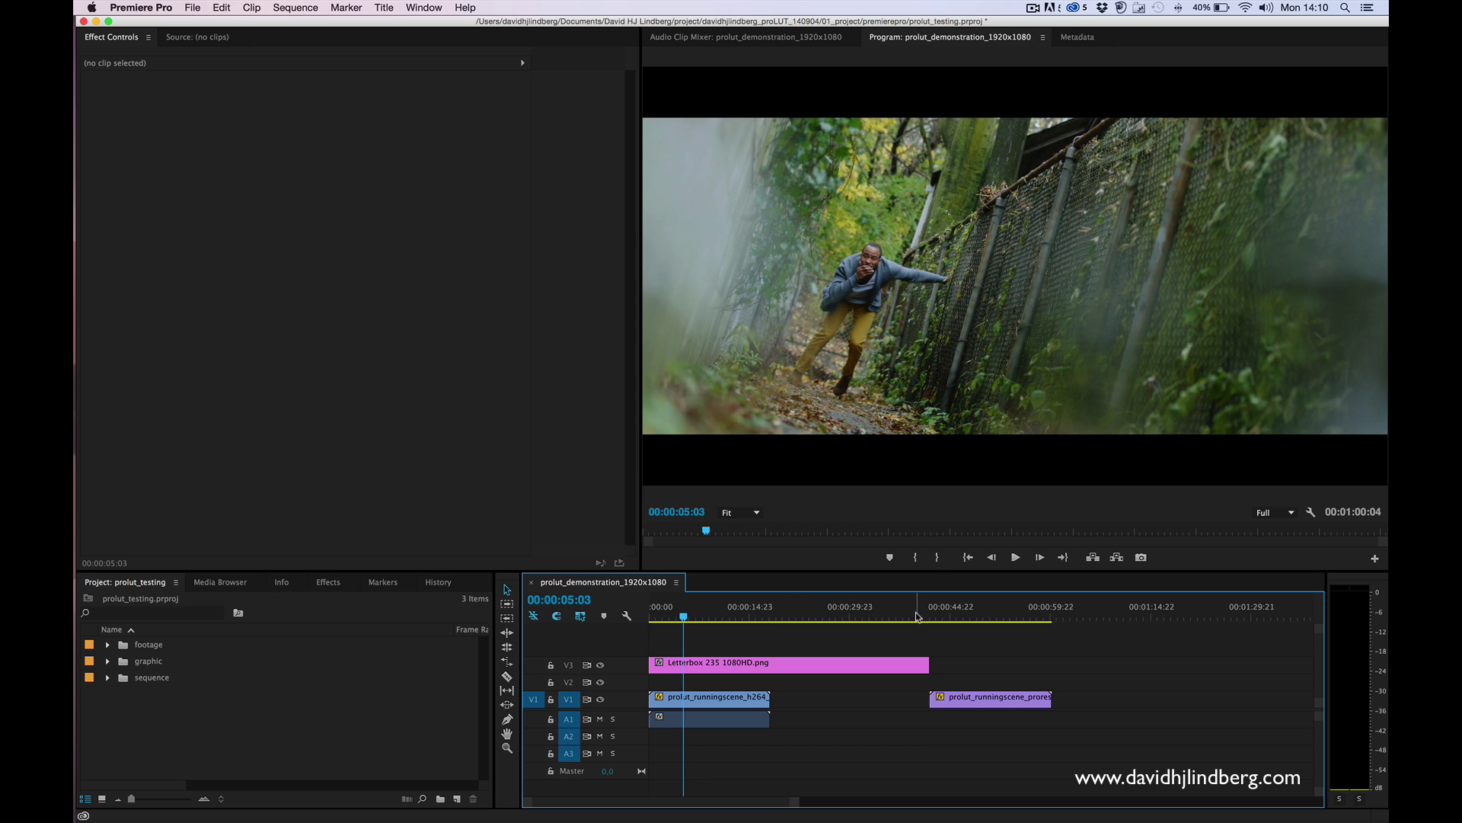
pyautogui.moveTo(918, 617); pyautogui.dragTo(981, 614)
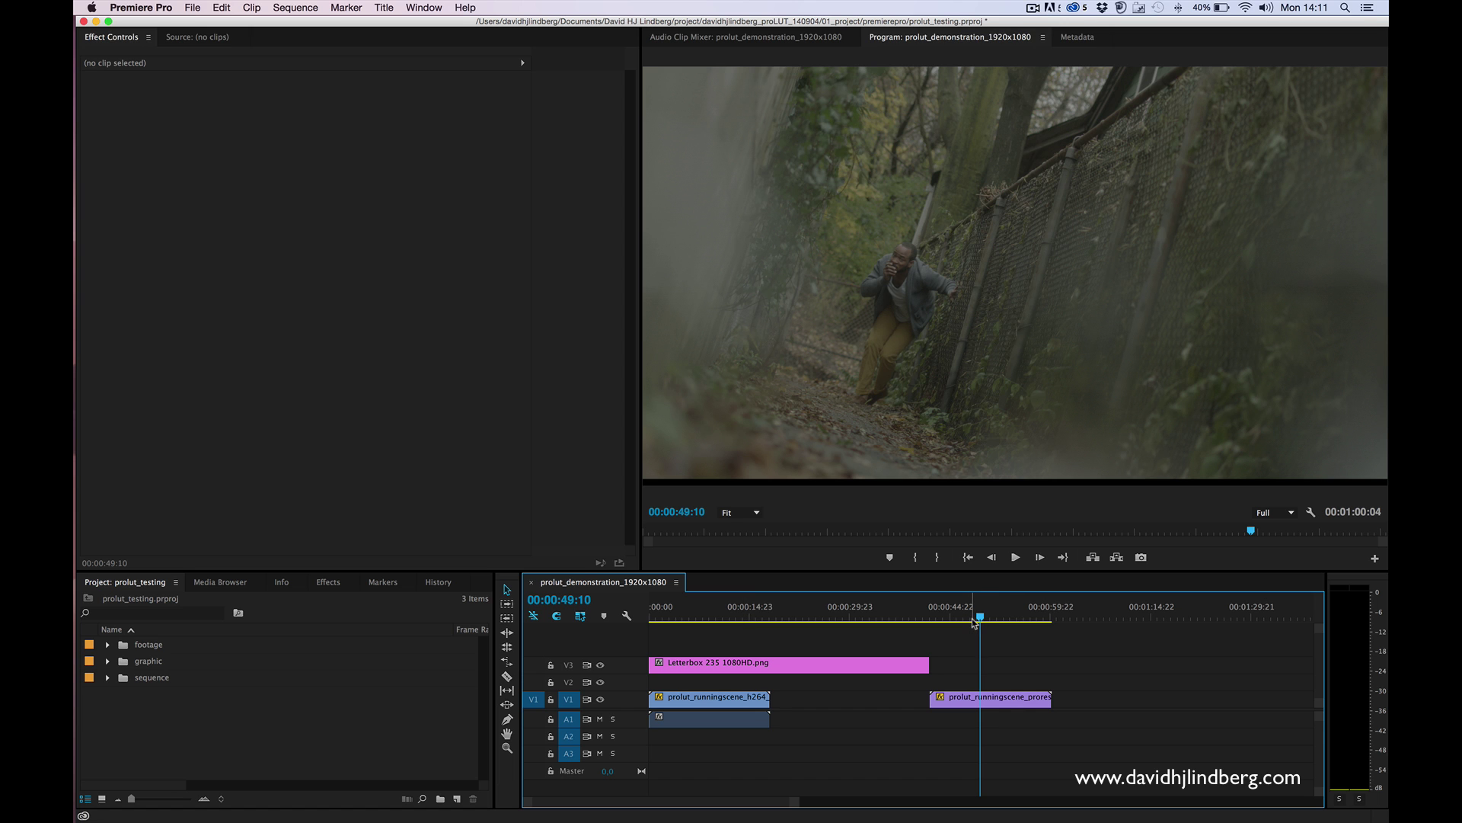
pyautogui.moveTo(974, 620); pyautogui.dragTo(645, 626)
# Step: Create a new Adjustment Layer and place it on V2 over the running-scene clip
pyautogui.rightClick(166, 740)
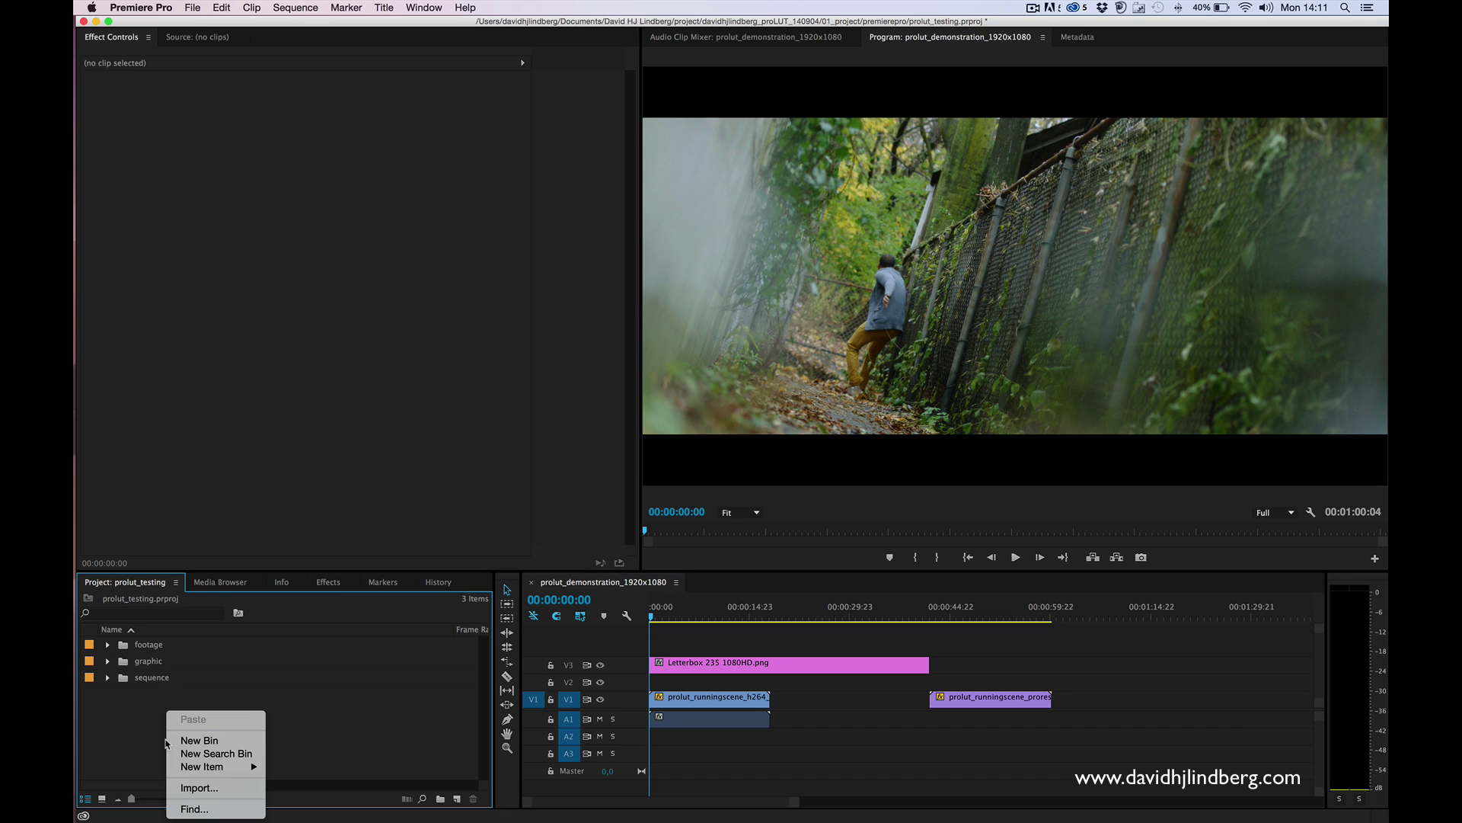
pyautogui.moveTo(218, 767)
pyautogui.click(349, 705)
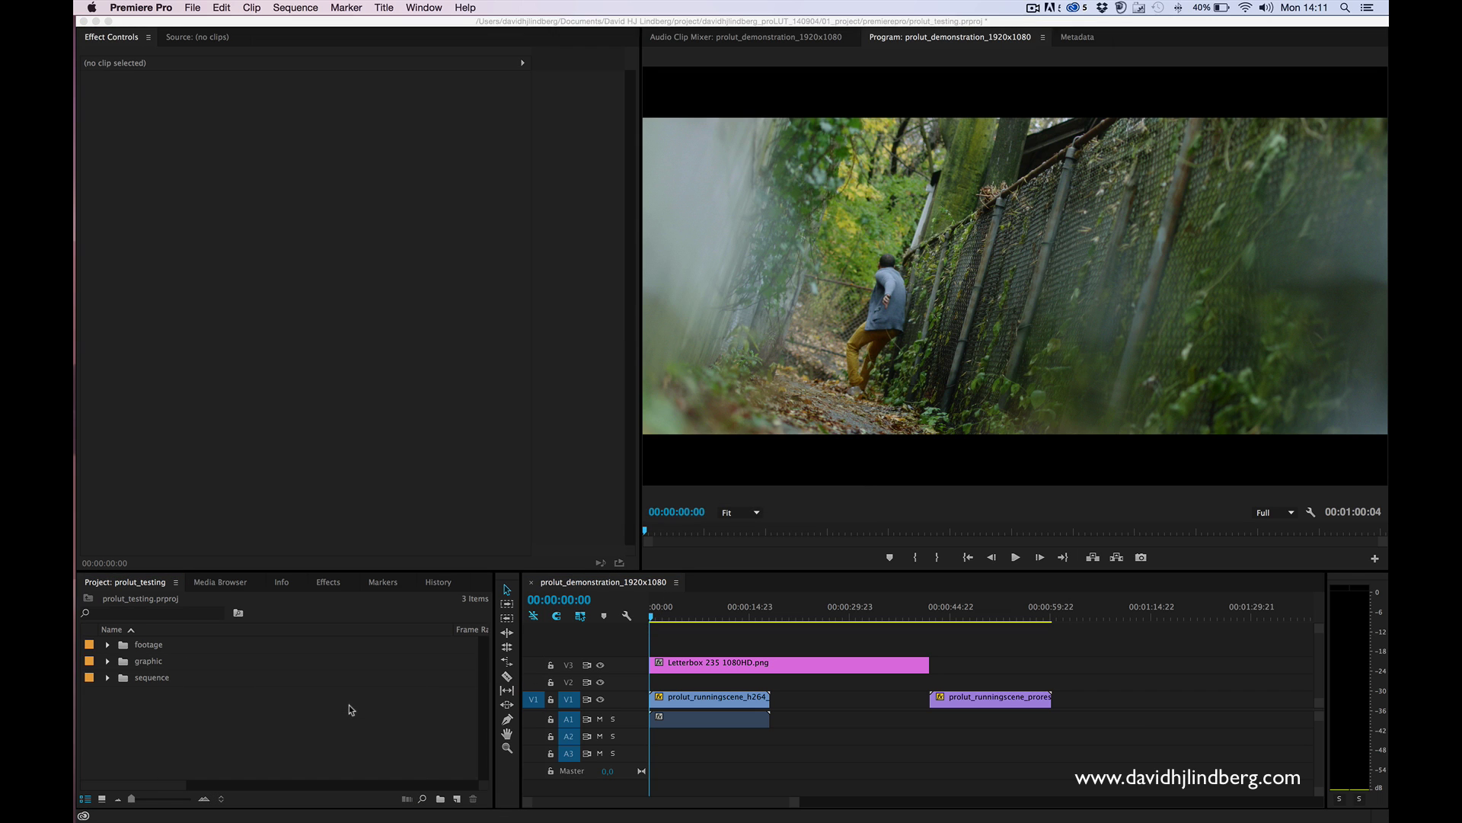
pyautogui.moveTo(156, 645); pyautogui.dragTo(765, 677)
# Step: Apply the Lumetri effect, found by searching 'lumetri', to the adjustment layer
pyautogui.click(328, 582)
pyautogui.click(177, 601)
pyautogui.write('lumetri')
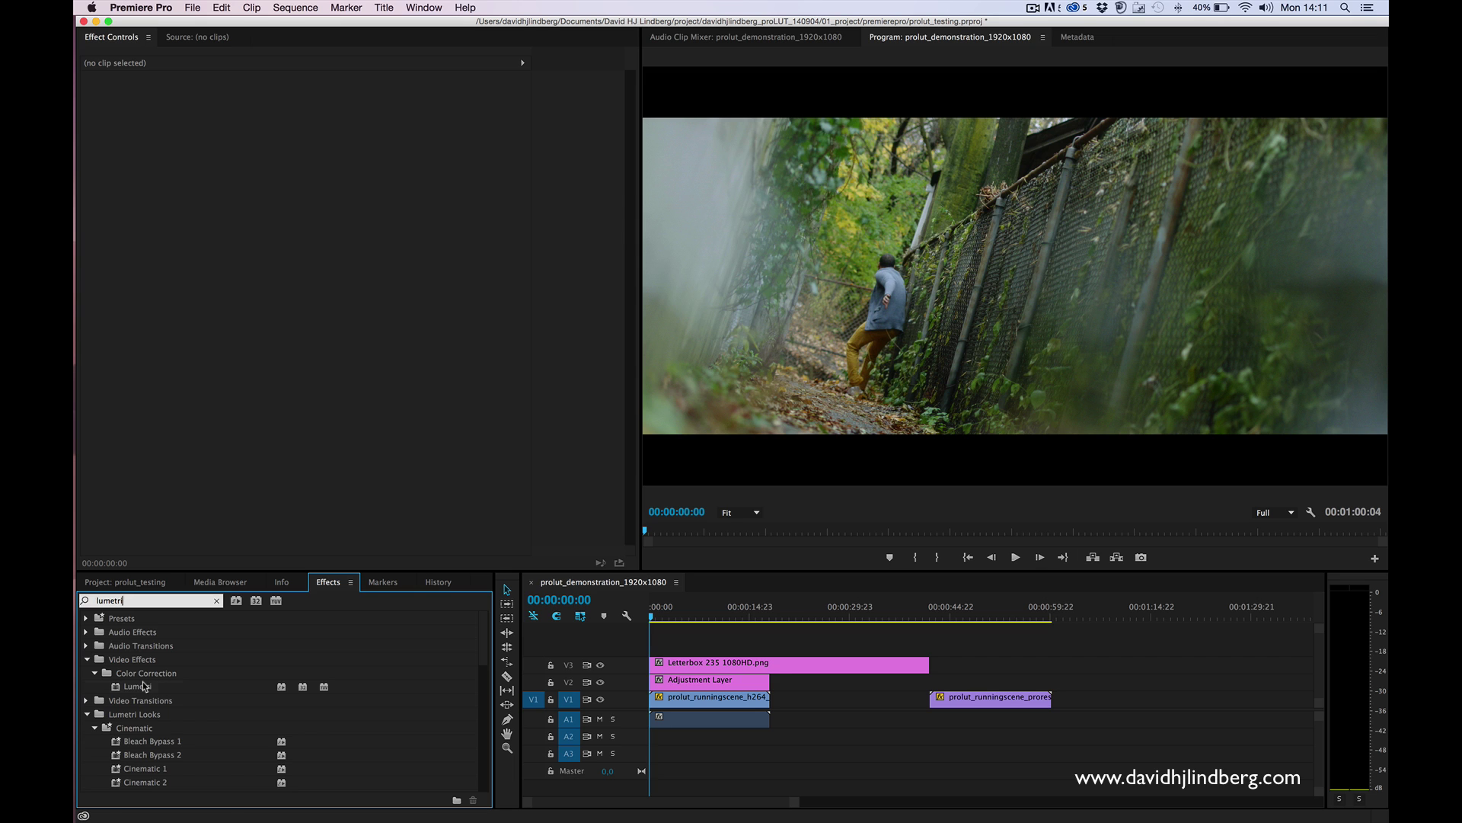
pyautogui.moveTo(143, 685); pyautogui.dragTo(760, 680)
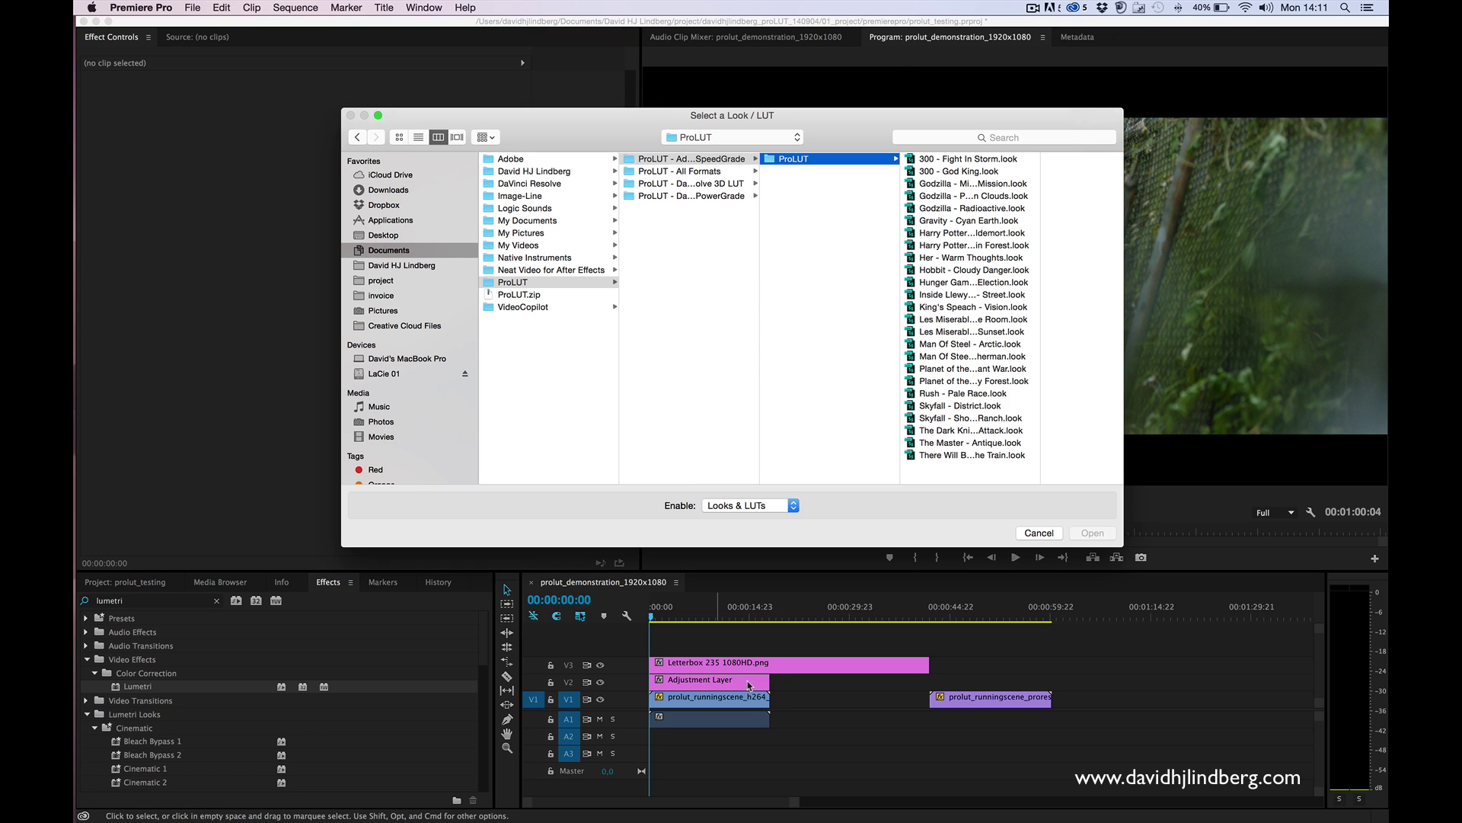
# Step: Load the Hobbit - Cloudy Danger.look from the ProLUT SpeedGrade folder into Lumetri
pyautogui.click(714, 172)
pyautogui.click(855, 159)
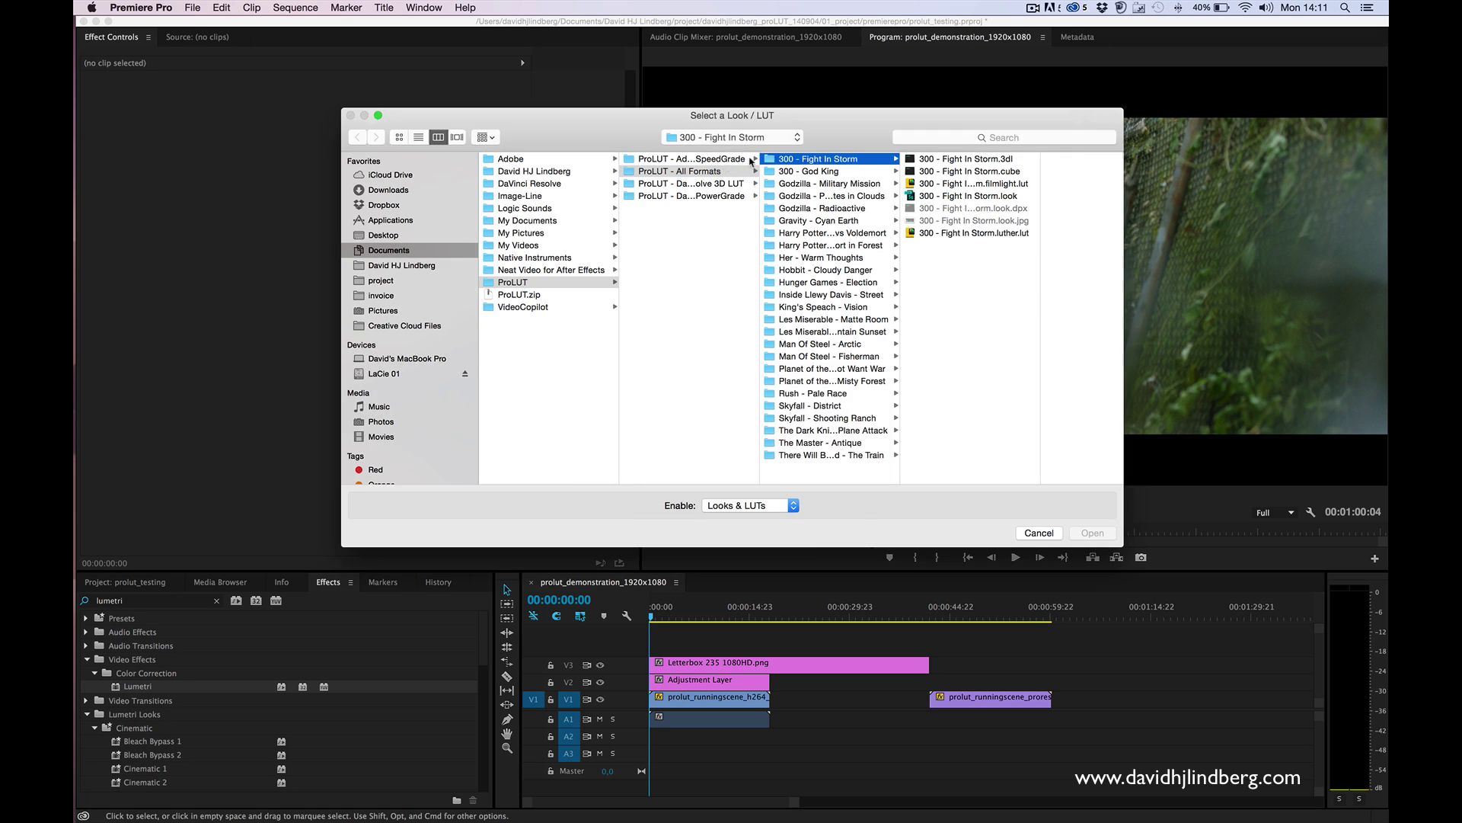
pyautogui.click(722, 159)
pyautogui.click(809, 163)
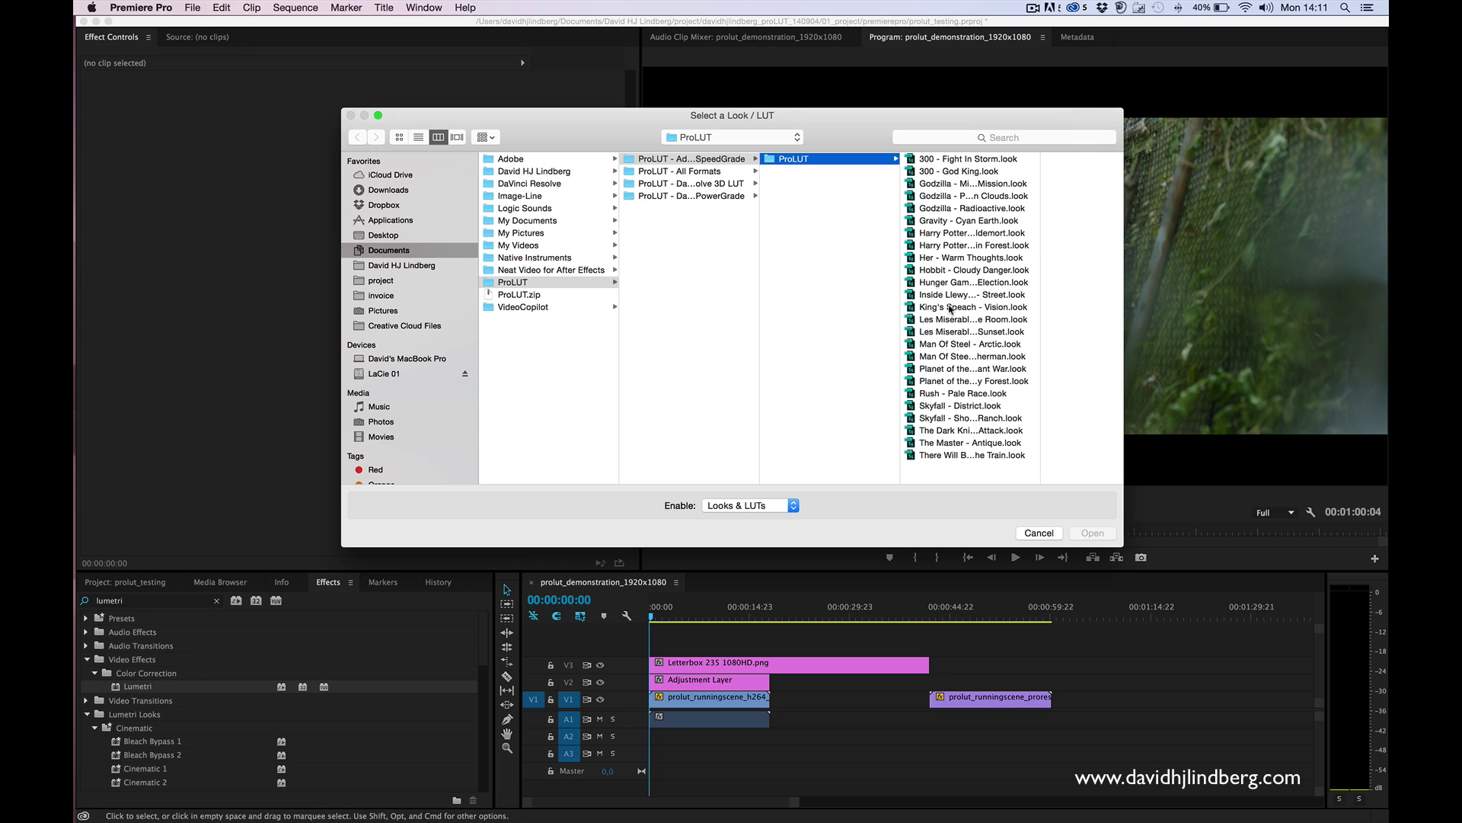
pyautogui.click(961, 271)
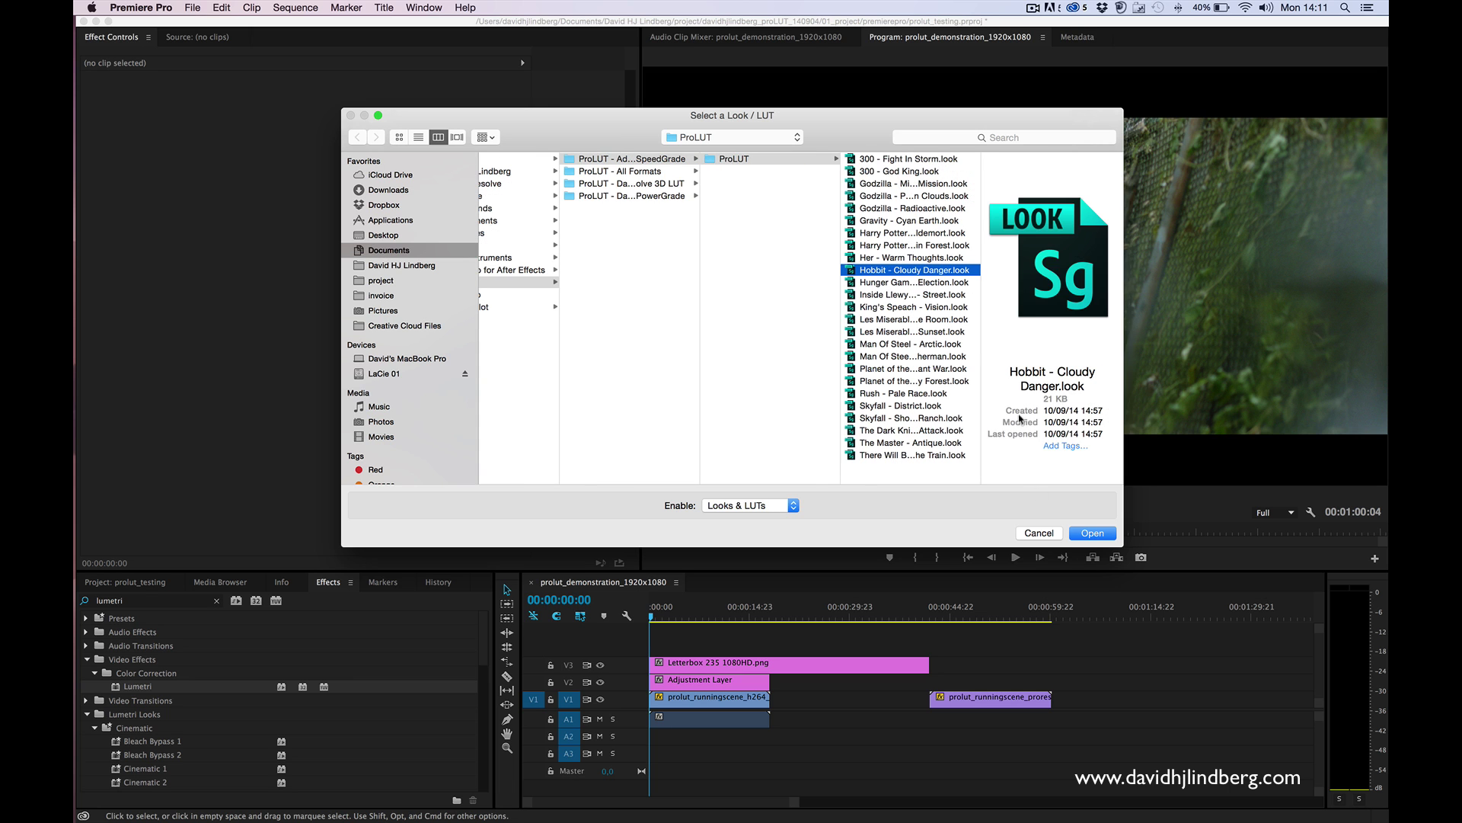
pyautogui.click(1093, 533)
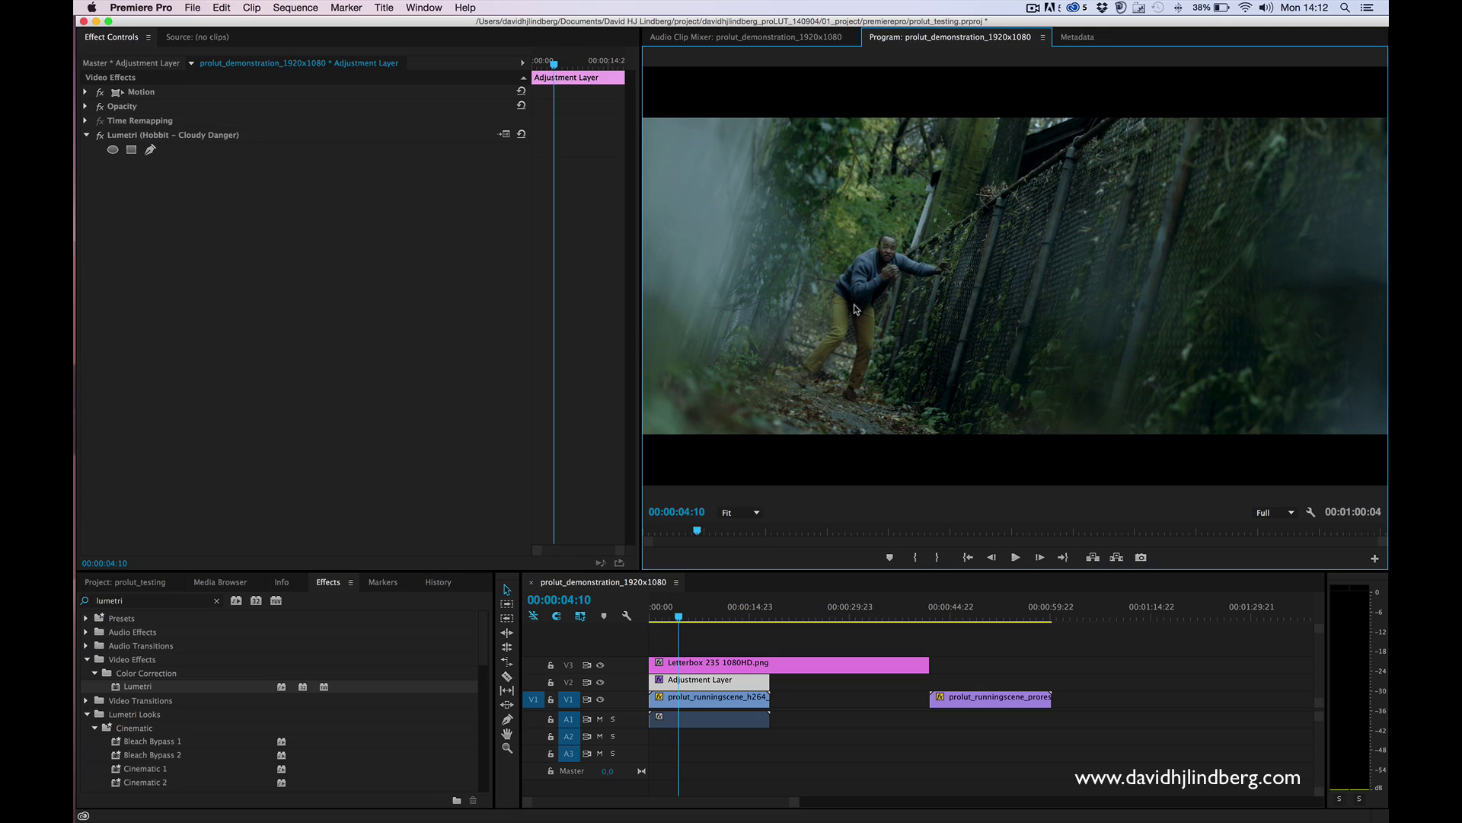
# Step: Add RGB Curves, found by searching 'curv', to the prolut_runningscene_h264 clip on V1
pyautogui.click(707, 698)
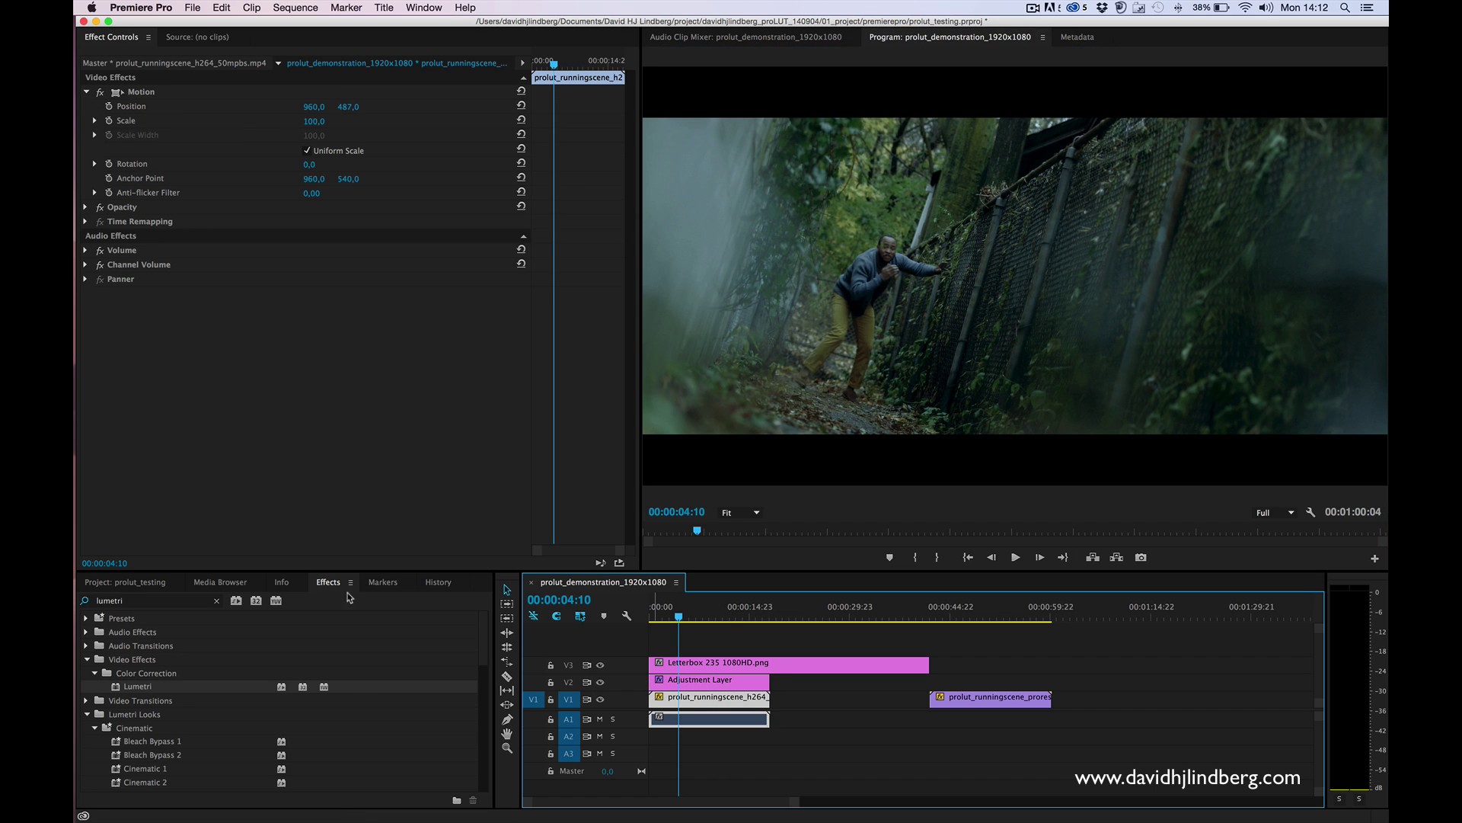
pyautogui.click(99, 600)
pyautogui.write('curv')
pyautogui.doubleClick(144, 700)
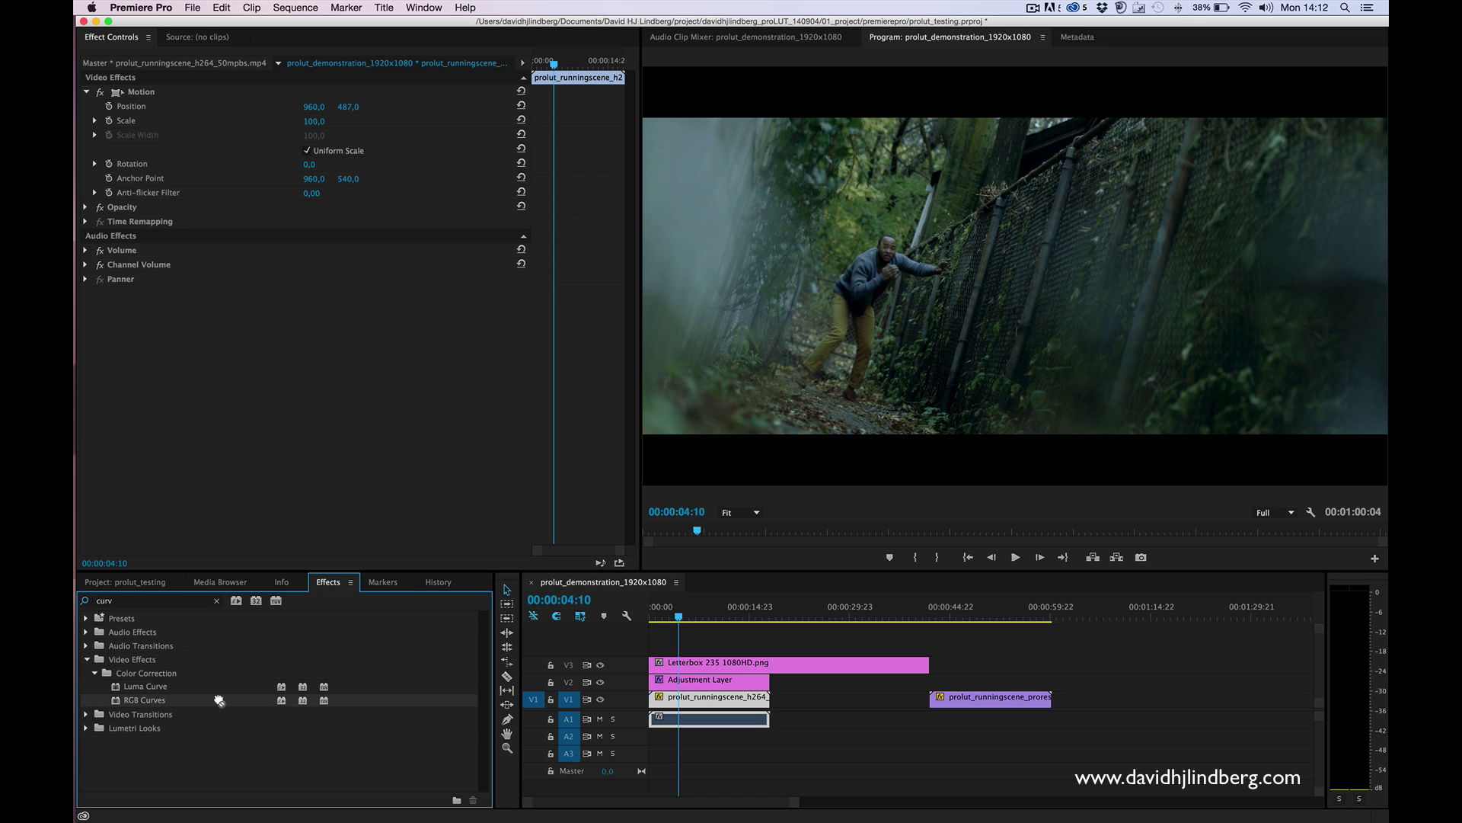
pyautogui.scroll(-3, 225, 424)
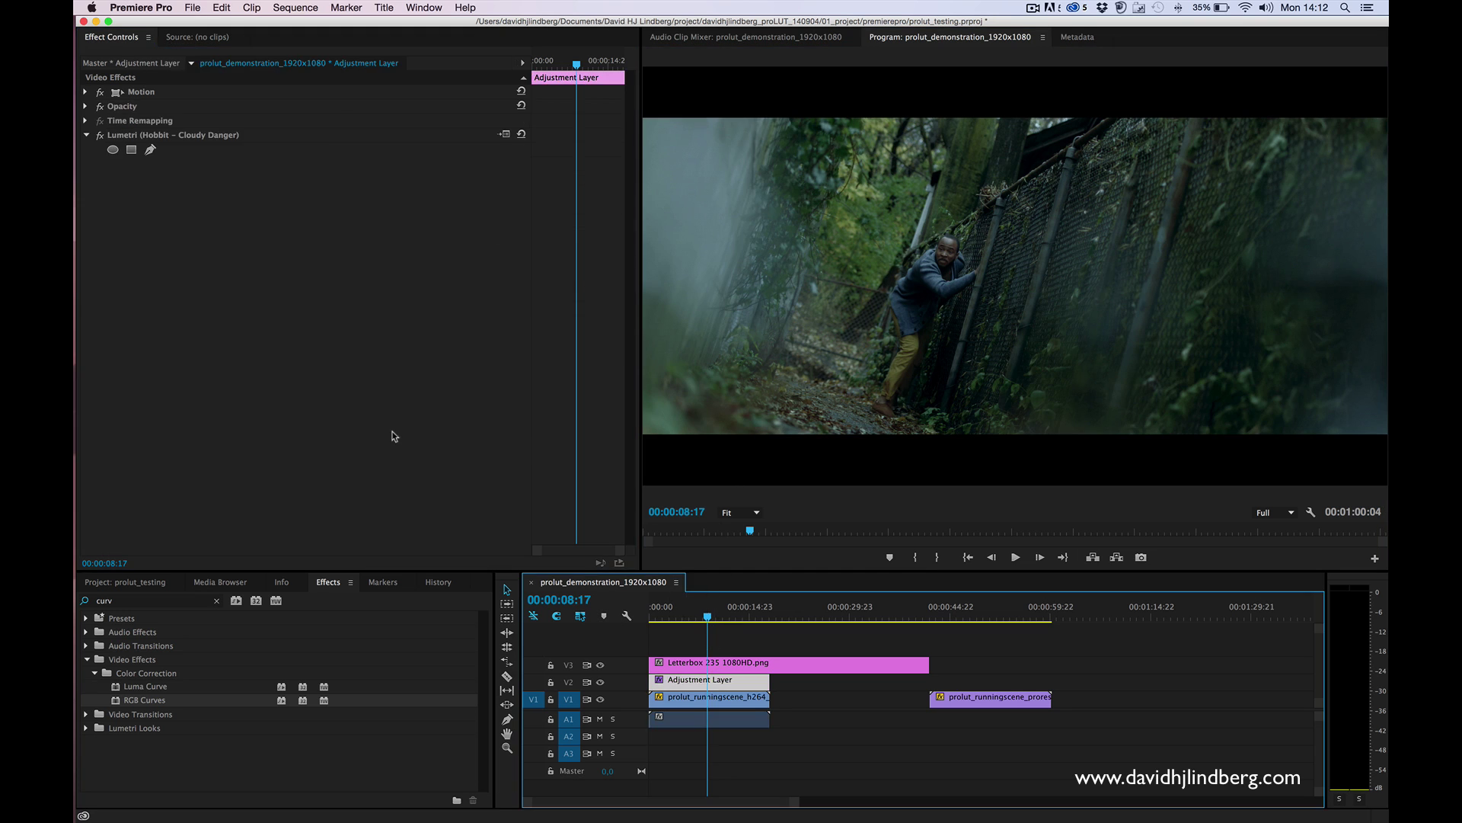
# Step: Replace the adjustment layer's Lumetri look with 300 - God King.look
pyautogui.click(514, 134)
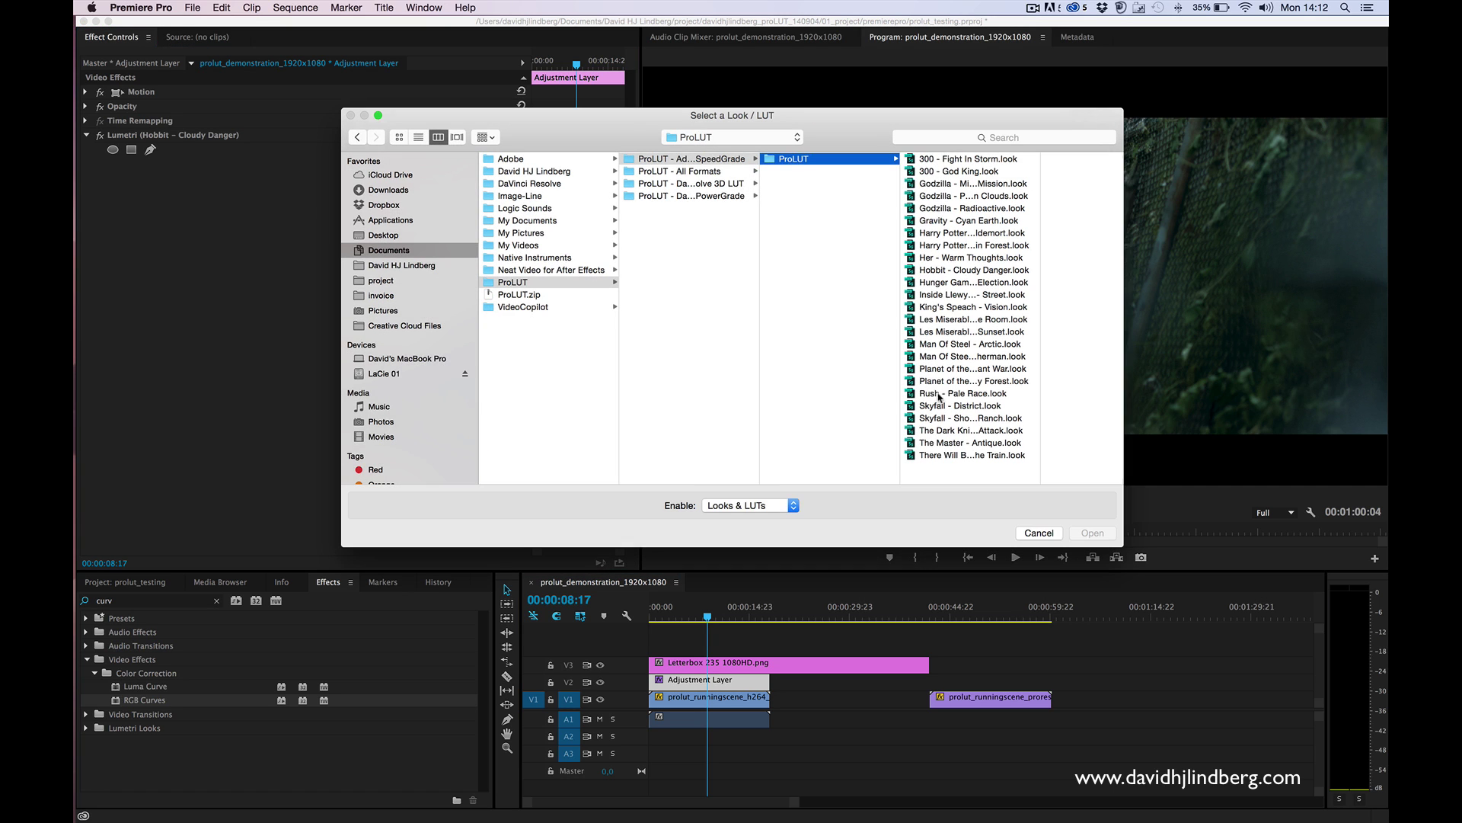
pyautogui.click(1048, 533)
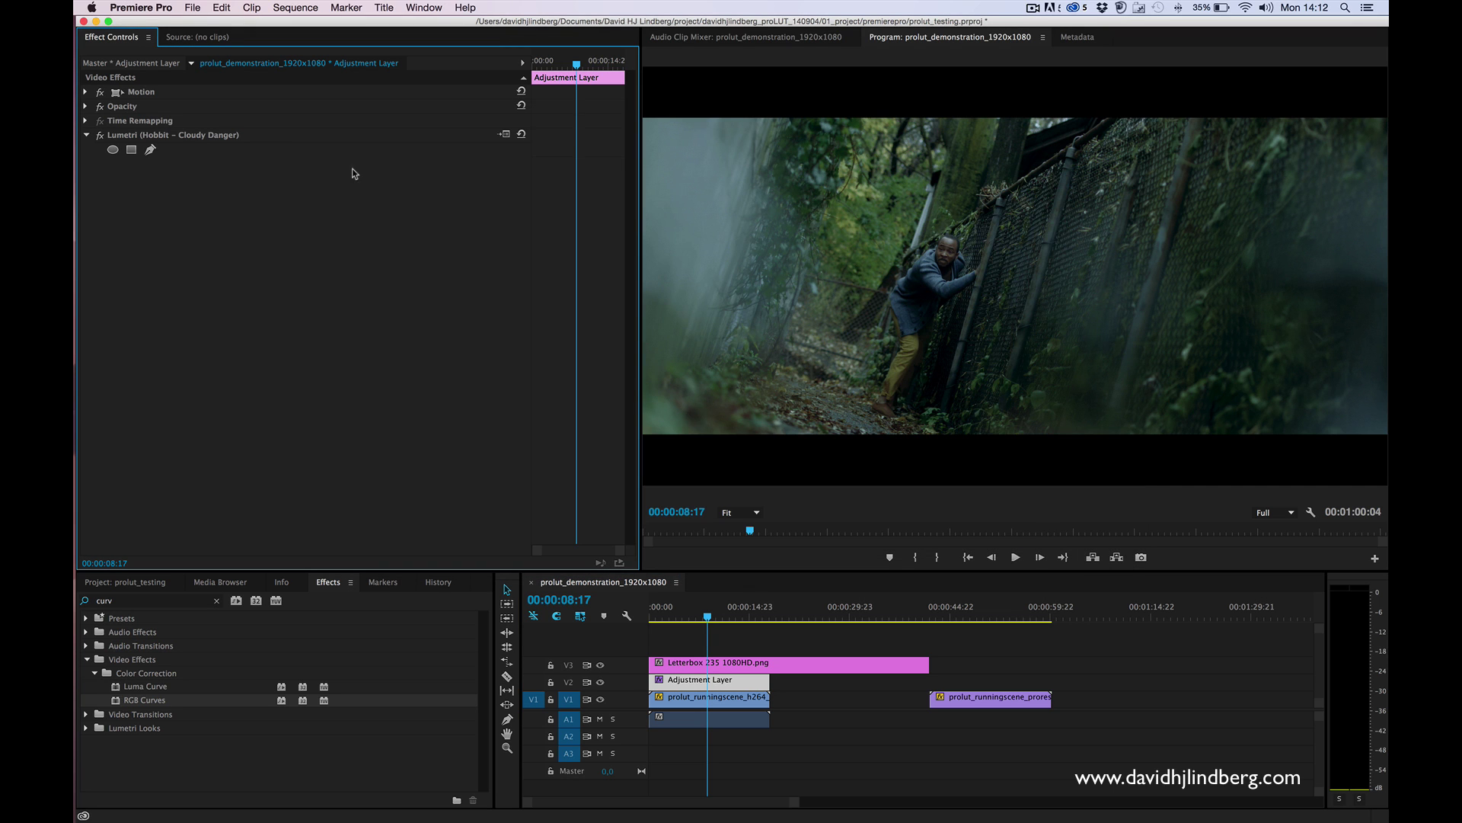
pyautogui.click(505, 135)
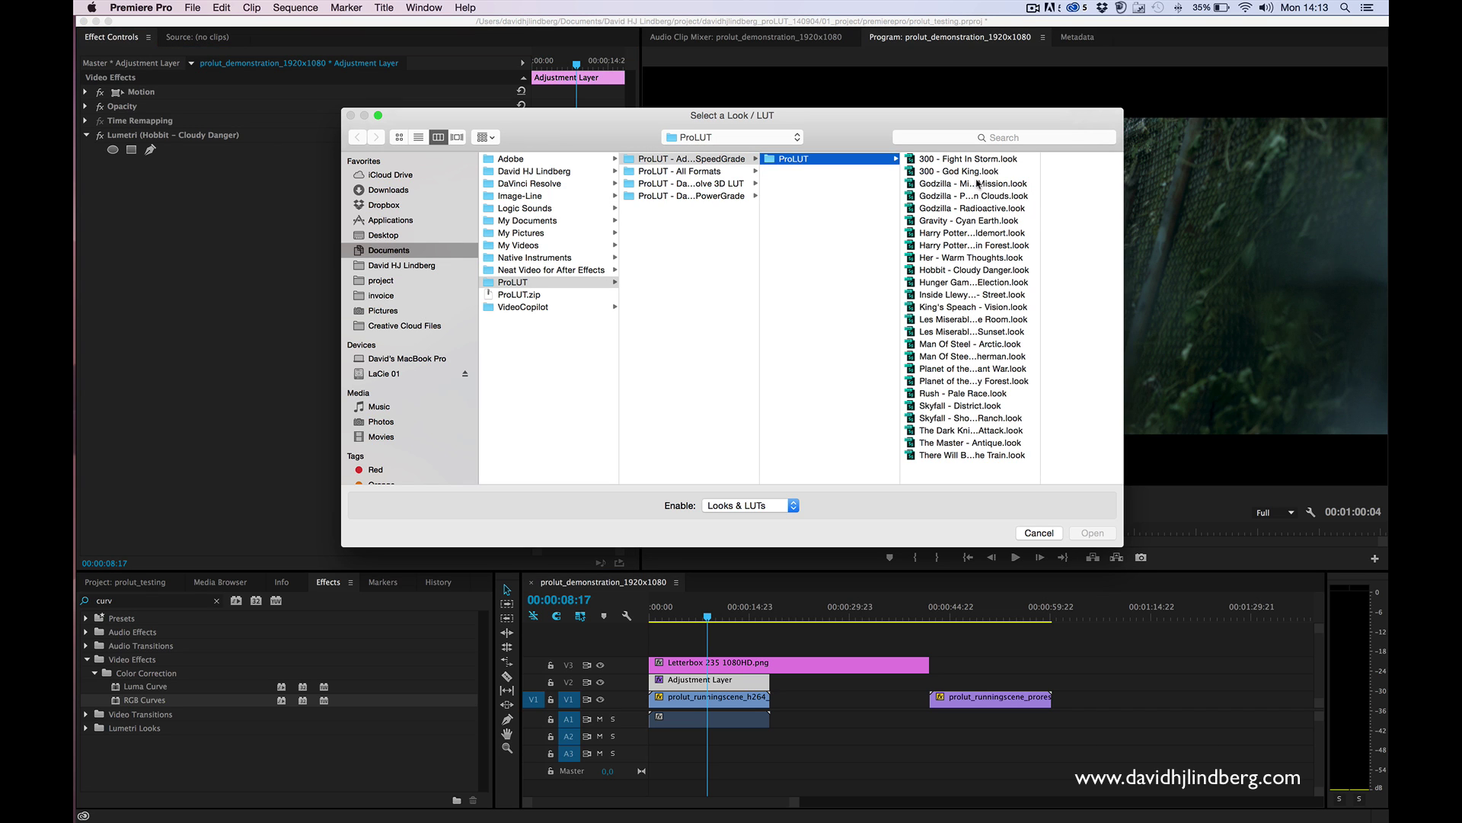
pyautogui.doubleClick(977, 172)
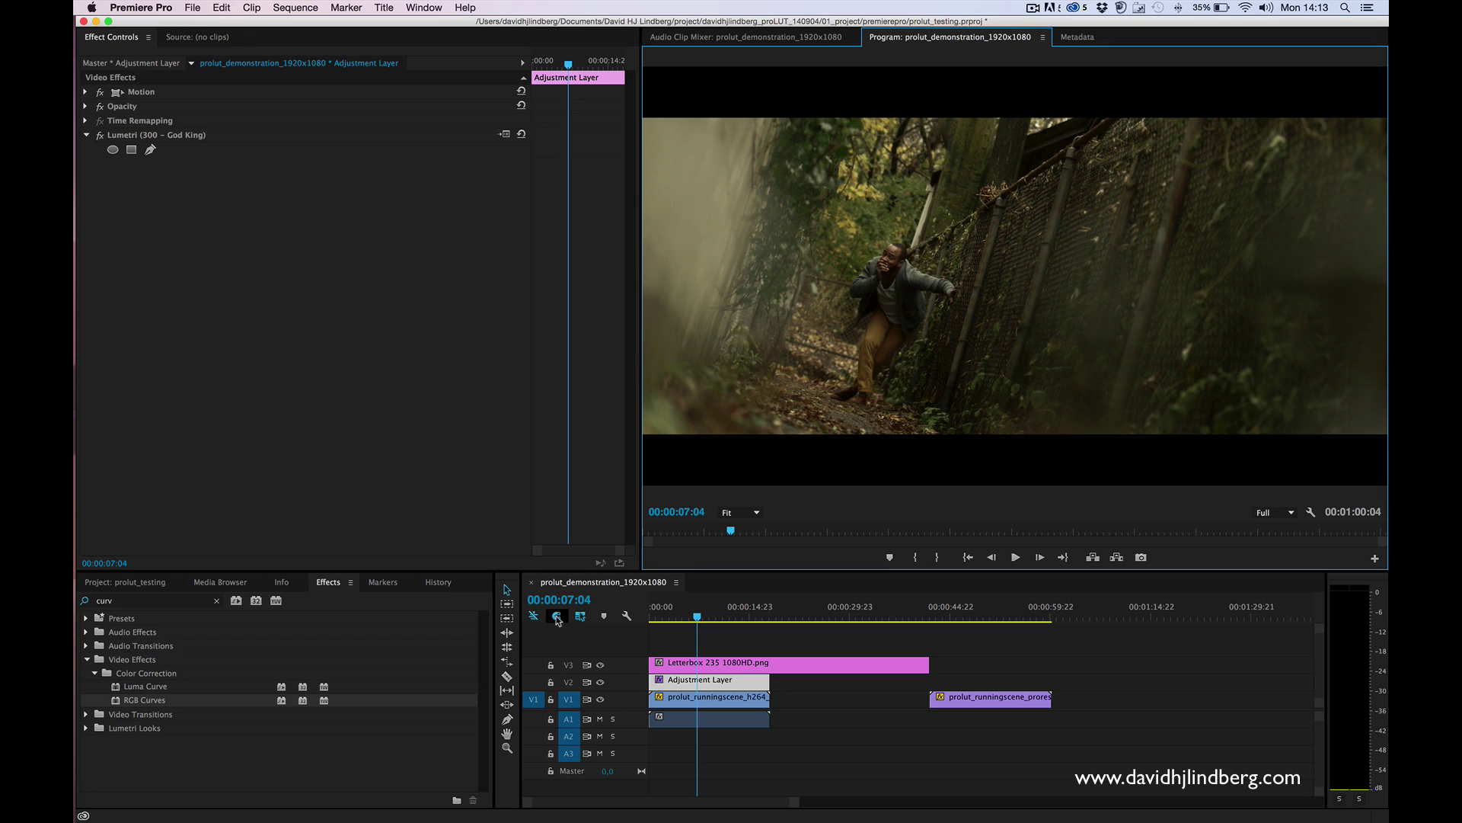
# Step: Bring the adjustment layer's Opacity down to 80% and return the playhead to the start
pyautogui.click(86, 107)
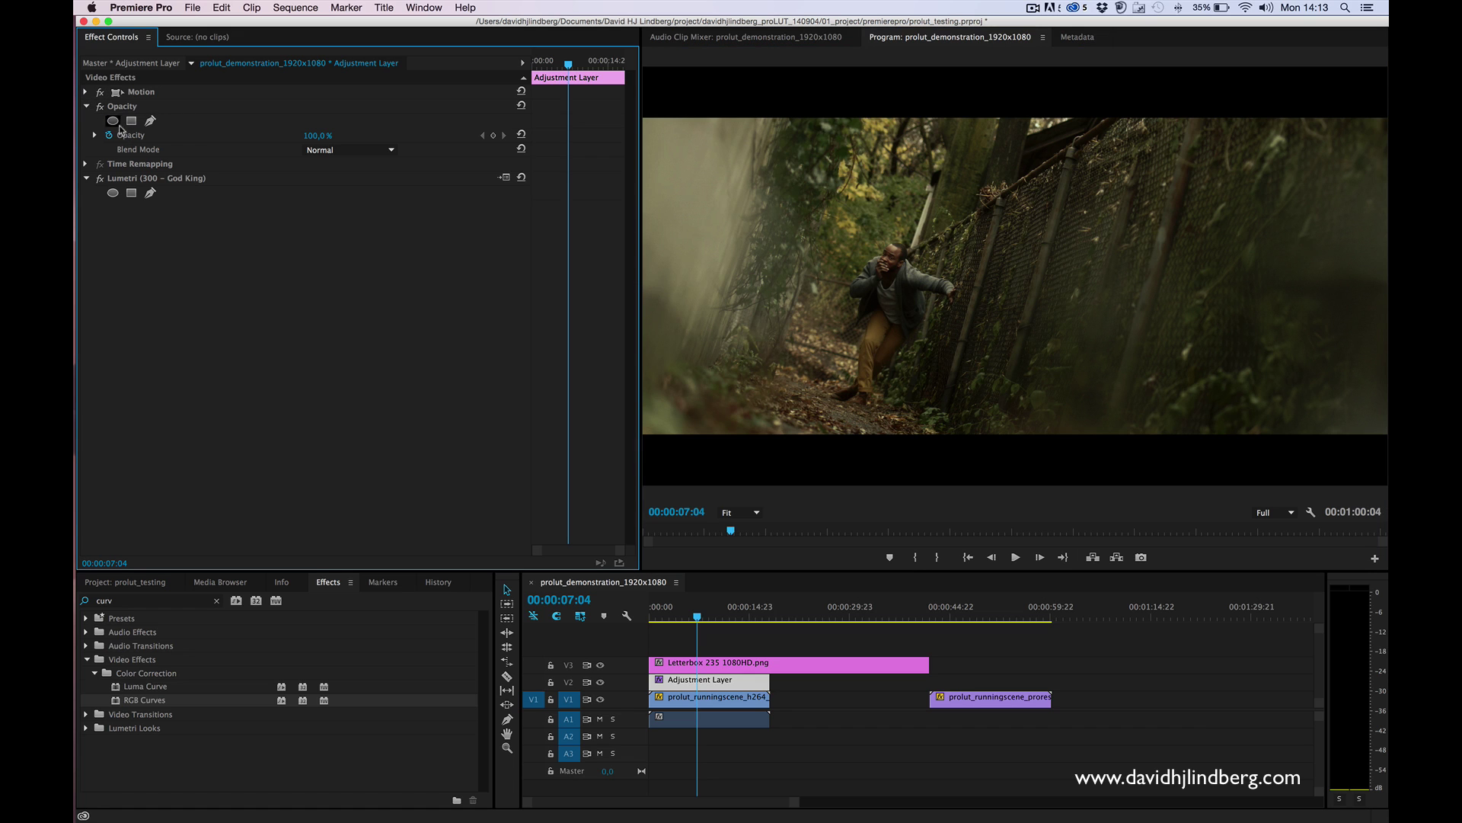
pyautogui.click(316, 135)
pyautogui.write('70')
pyautogui.press('Return')
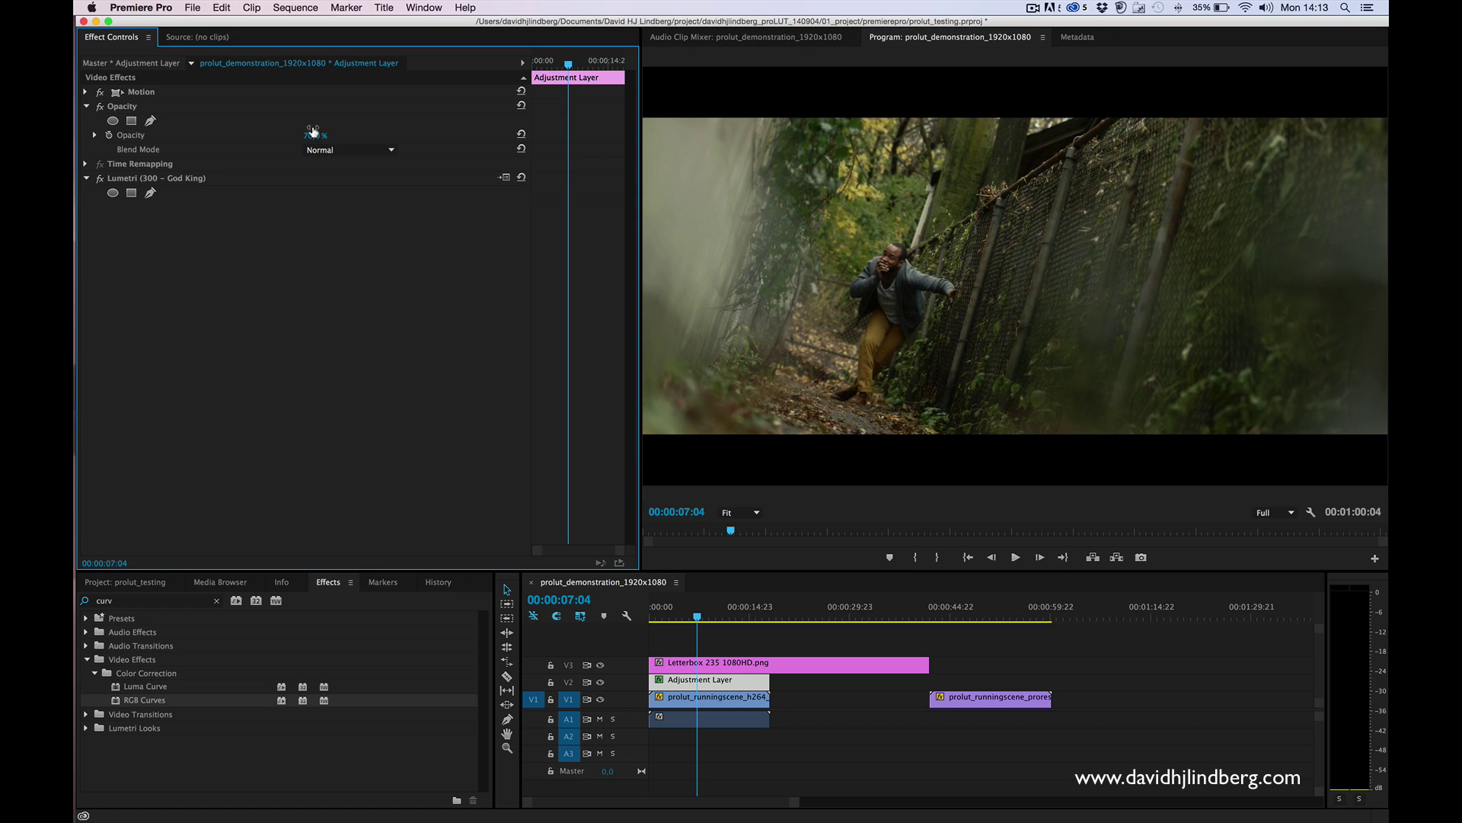
pyautogui.moveTo(316, 136); pyautogui.dragTo(334, 136)
pyautogui.moveTo(681, 605); pyautogui.dragTo(614, 613)
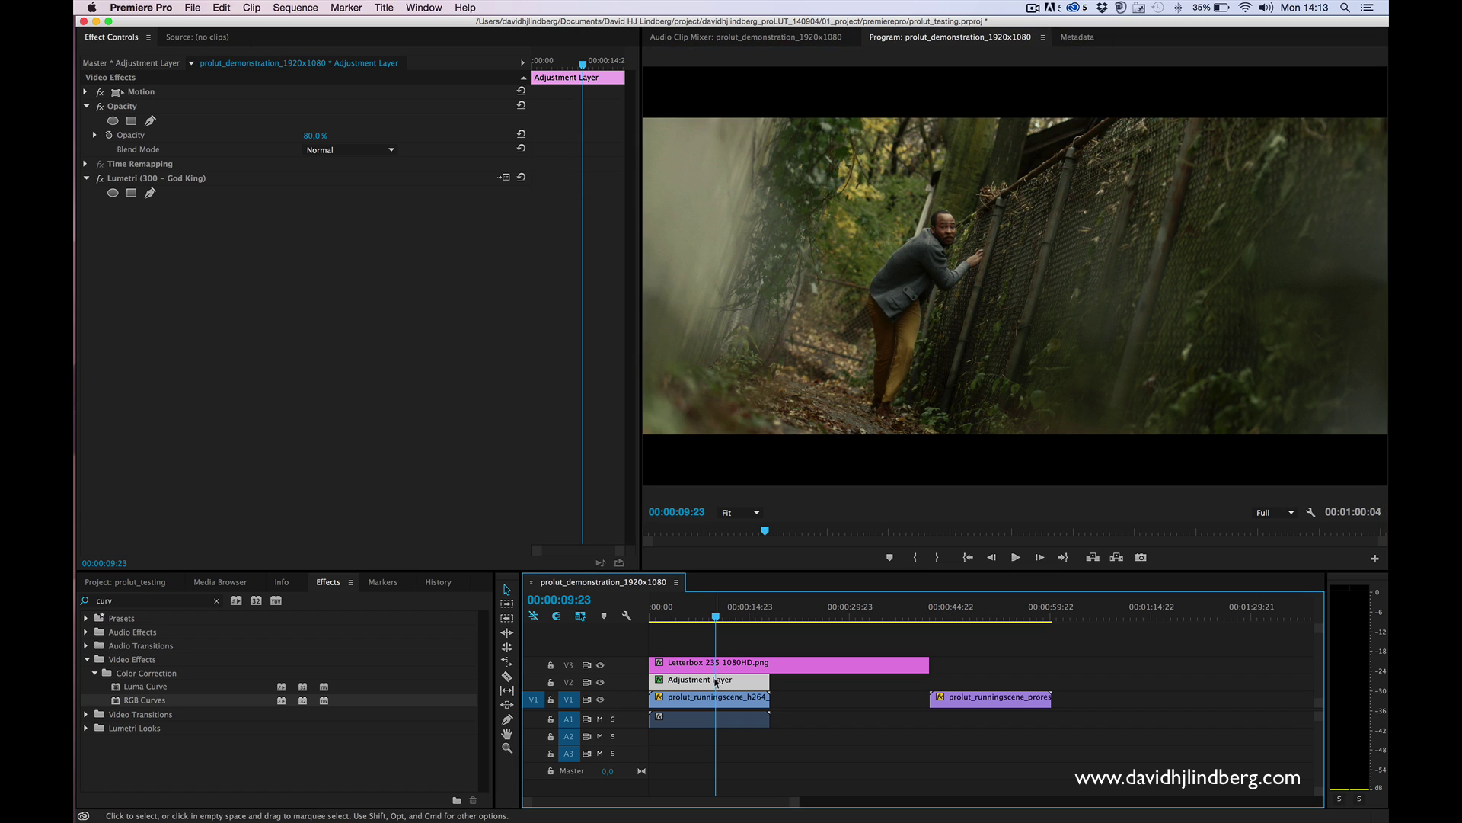
# Step: Raise the adjustment layer's opacity to 100% and load Planet of the Apes - Misty Forest.look
pyautogui.click(304, 134)
pyautogui.moveTo(308, 134); pyautogui.dragTo(317, 132)
pyautogui.click(504, 177)
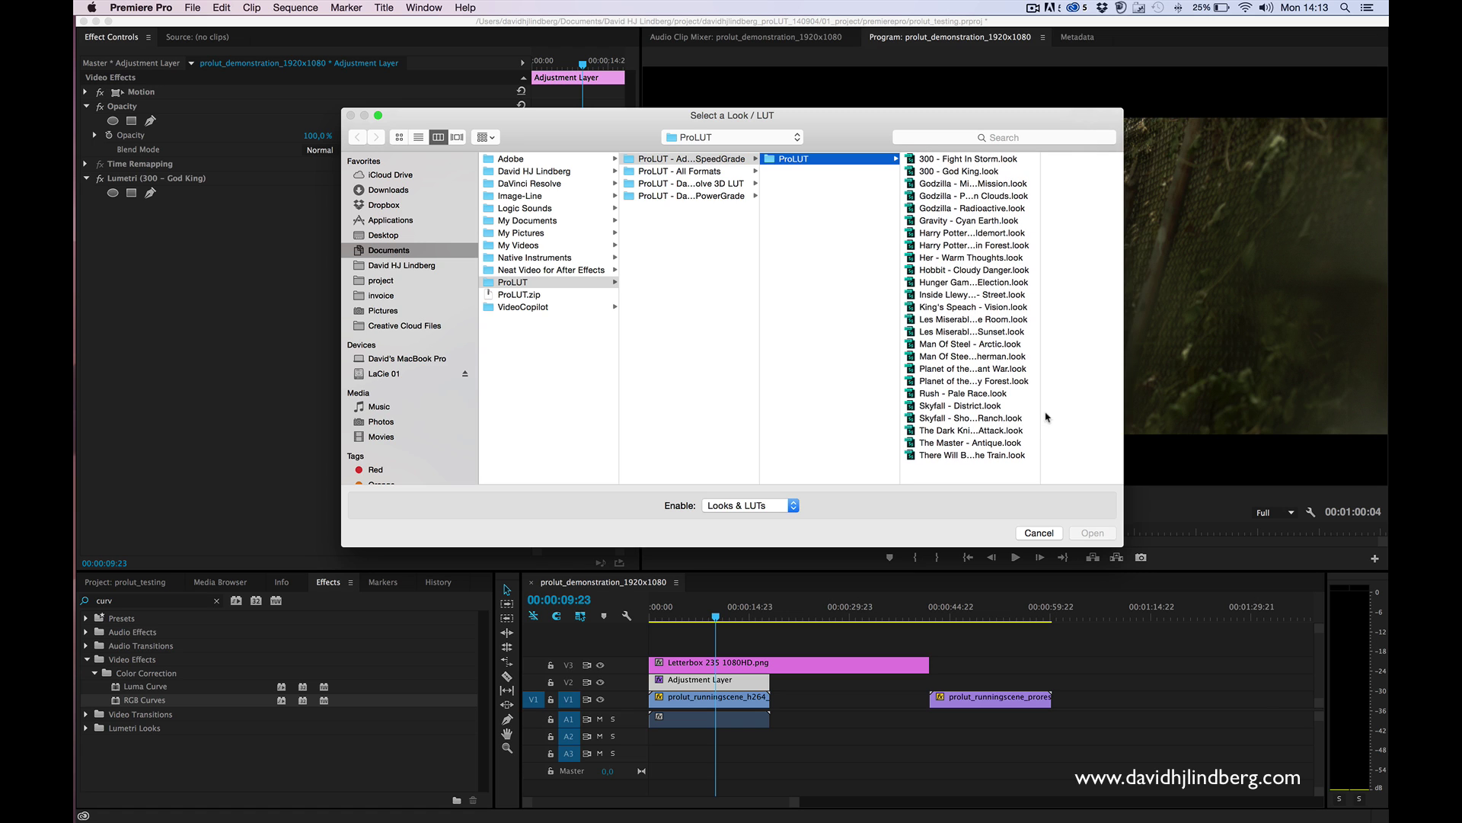
pyautogui.doubleClick(1041, 415)
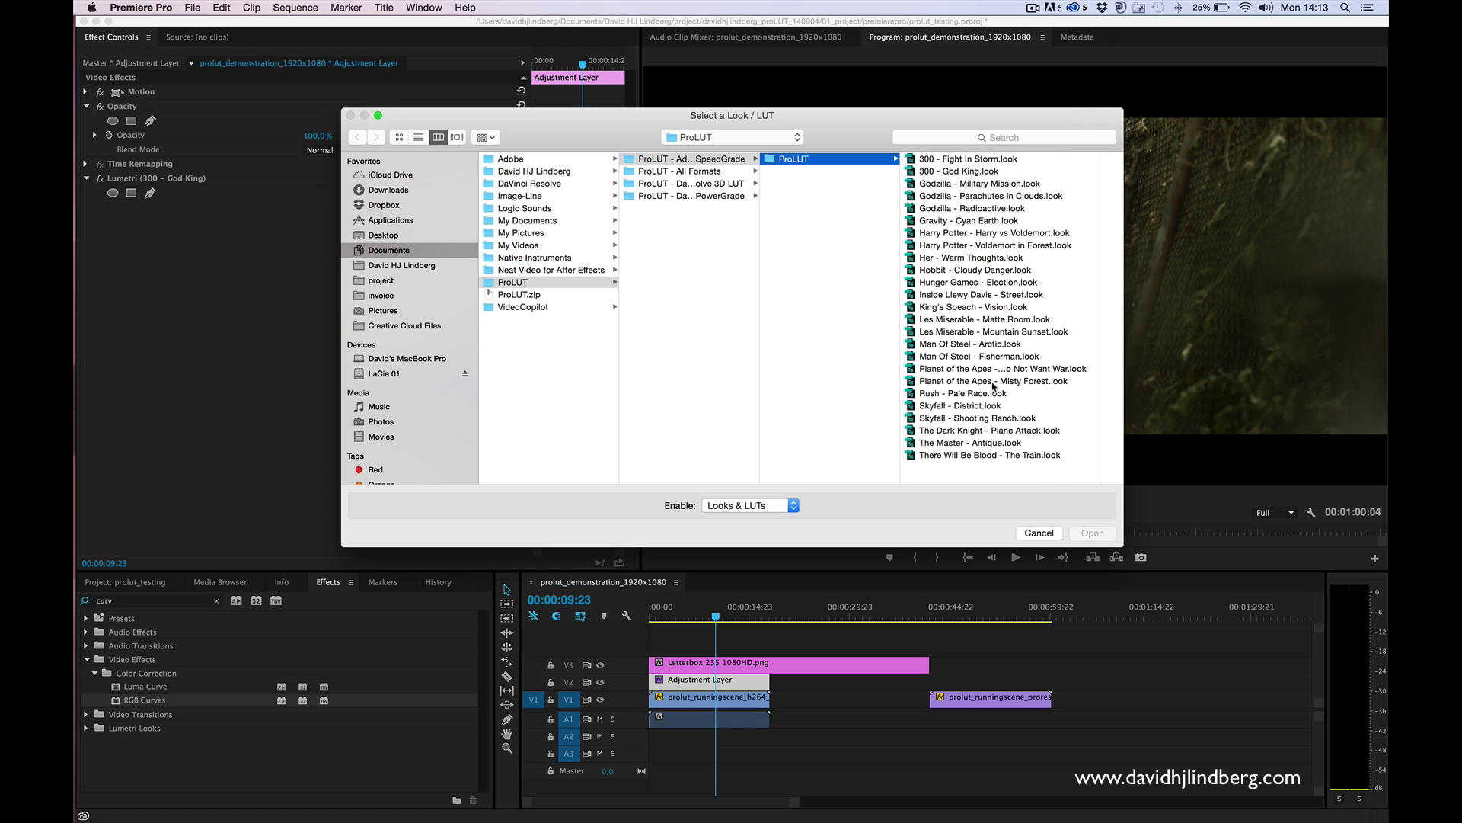
pyautogui.doubleClick(1004, 381)
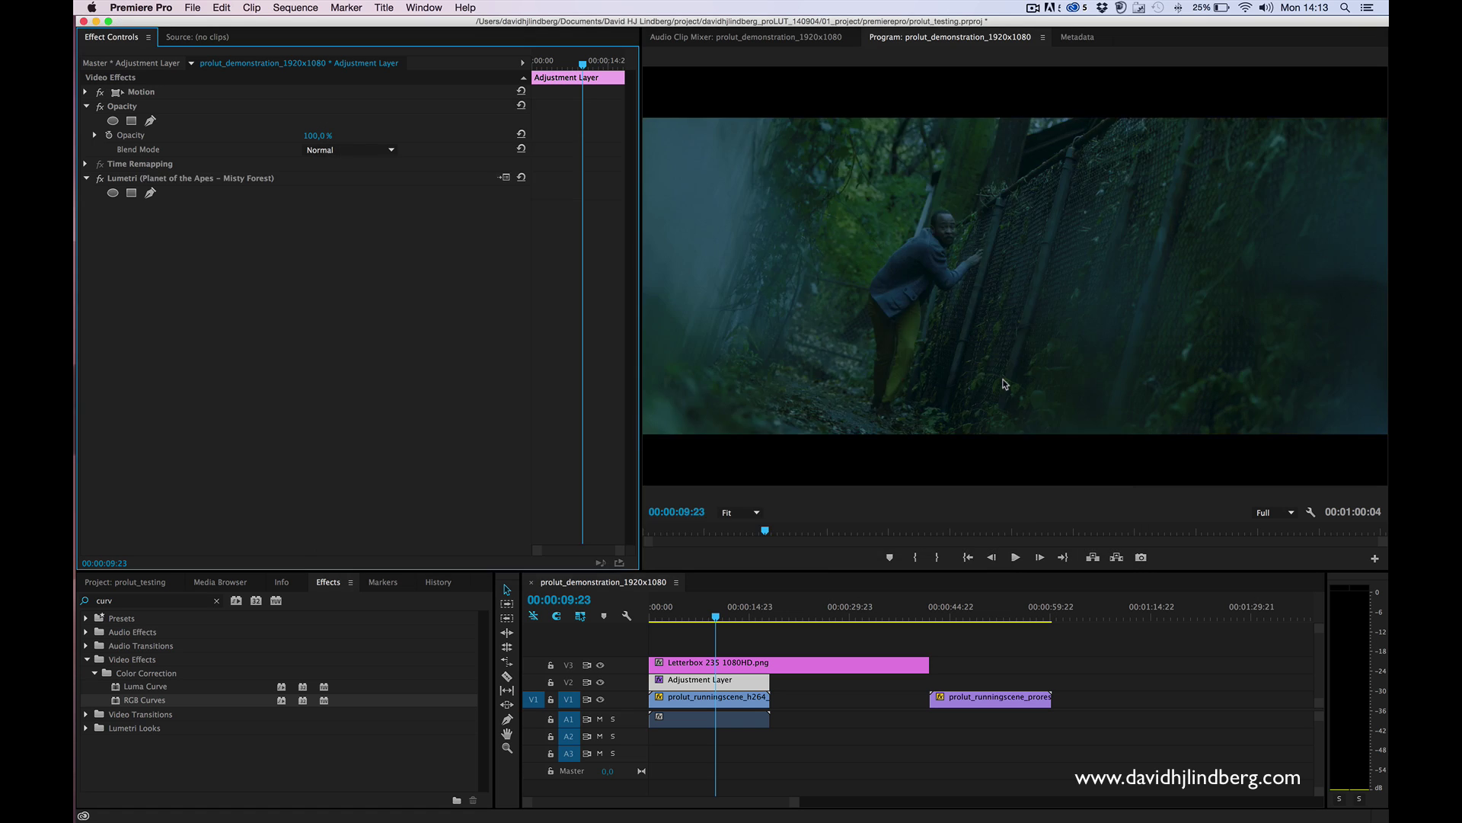
# Step: Select the h264 running-scene clip and return to the Effects search field
pyautogui.click(722, 616)
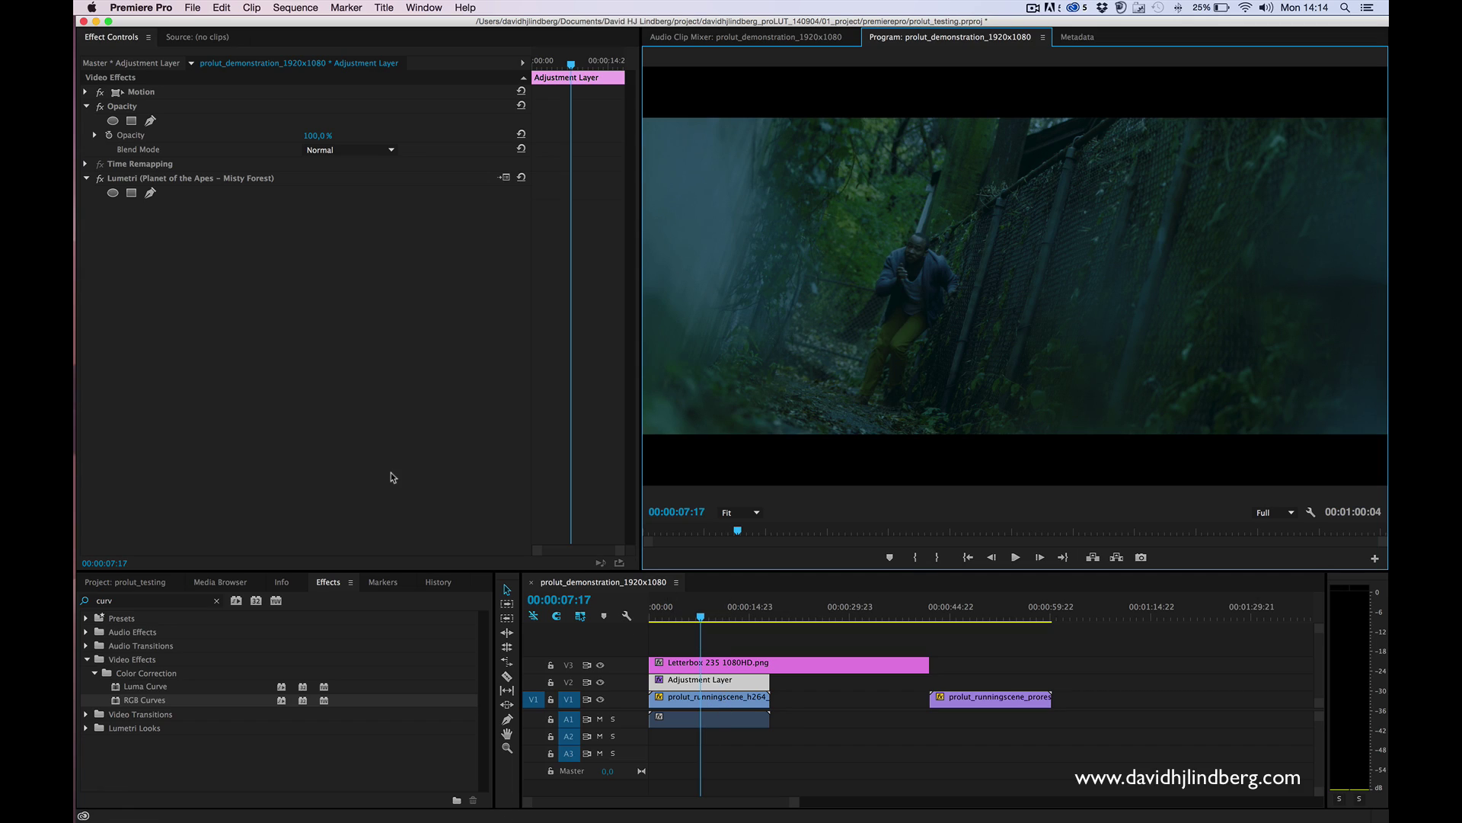
pyautogui.click(695, 702)
pyautogui.click(141, 600)
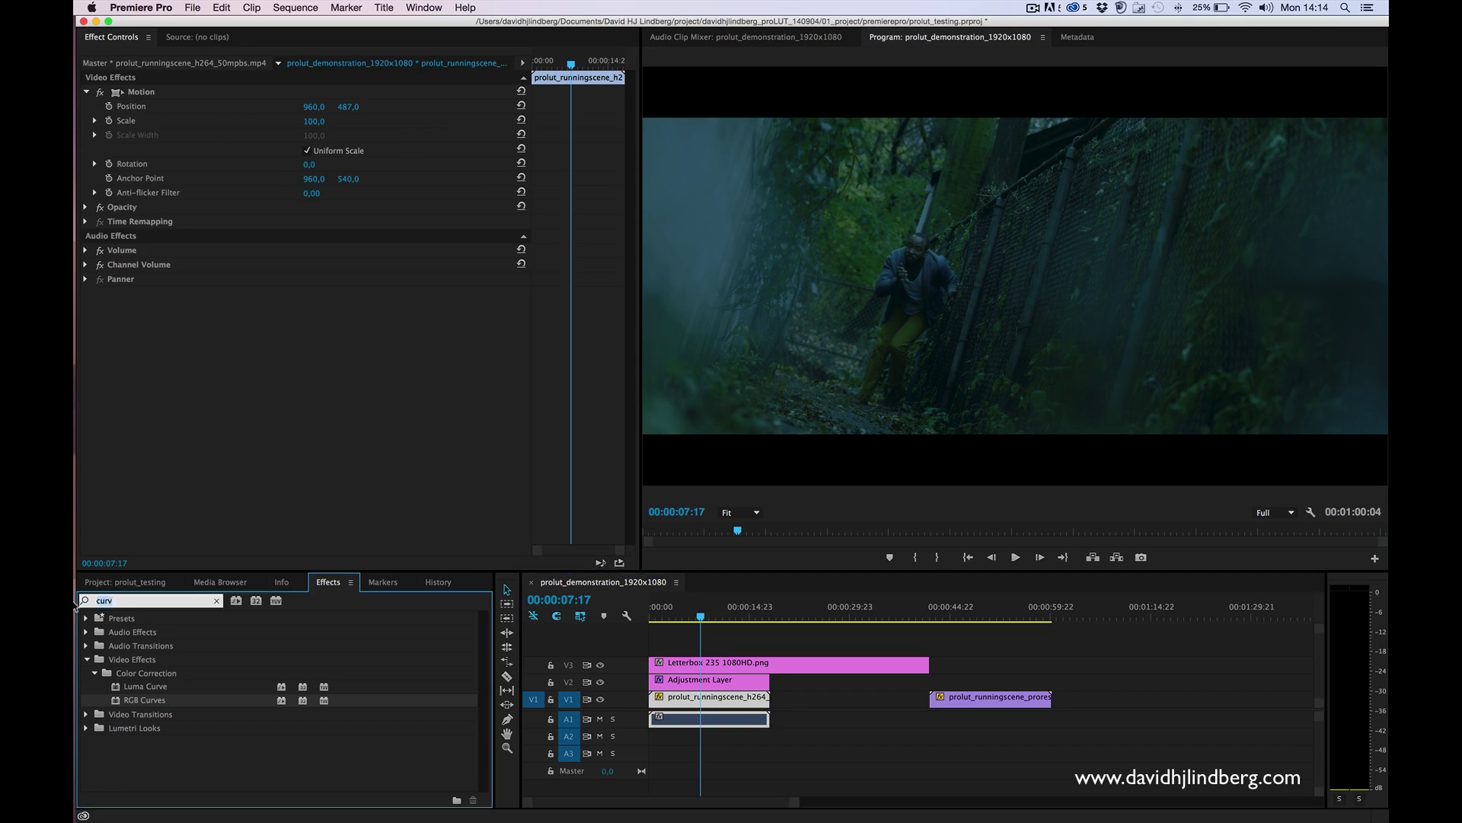
# Step: Apply Tint to the h264 clip with Amount to Tint at 42%, then play it back
pyautogui.write('tint')
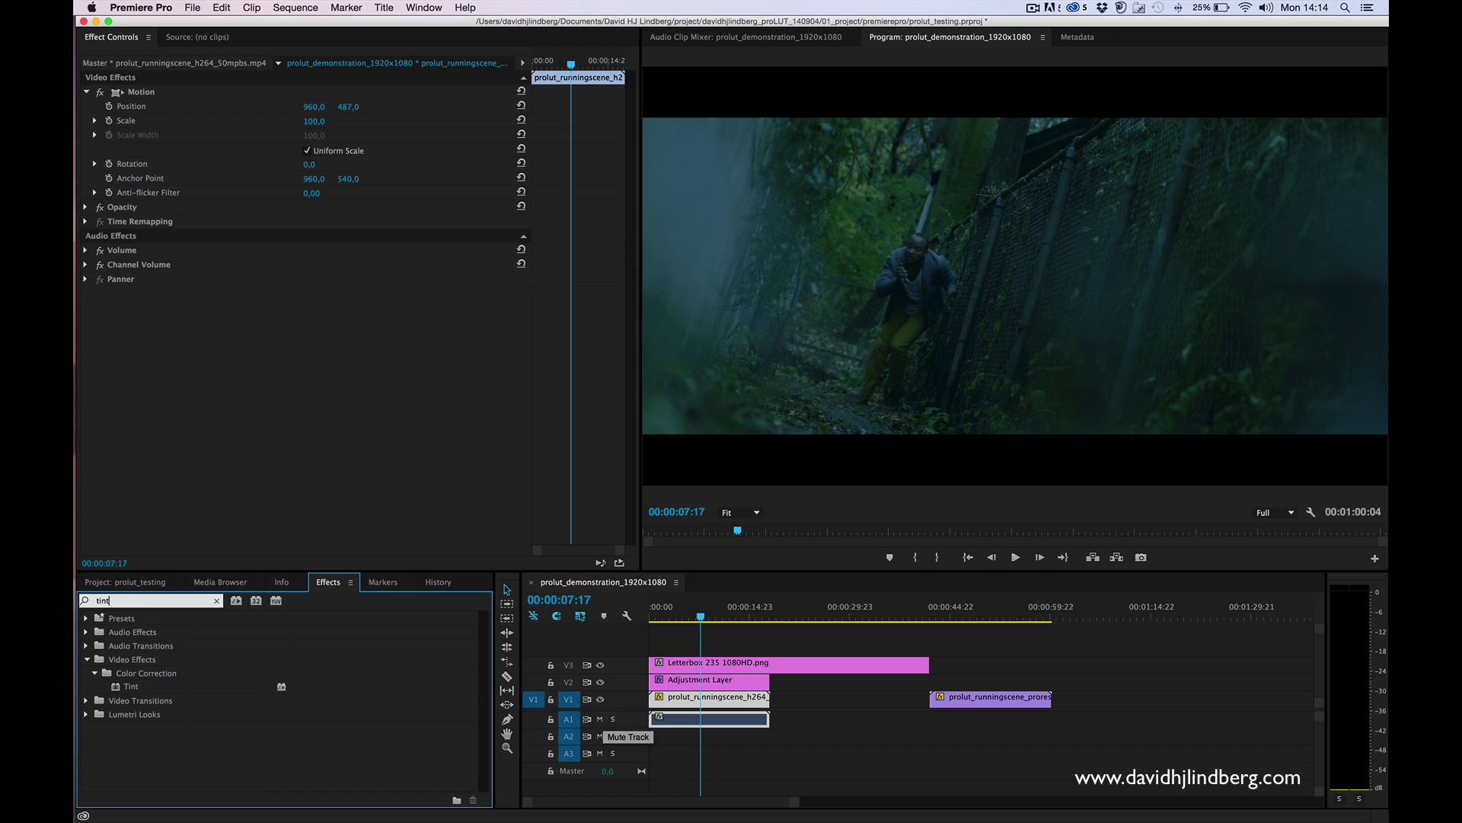
pyautogui.moveTo(133, 688); pyautogui.dragTo(692, 696)
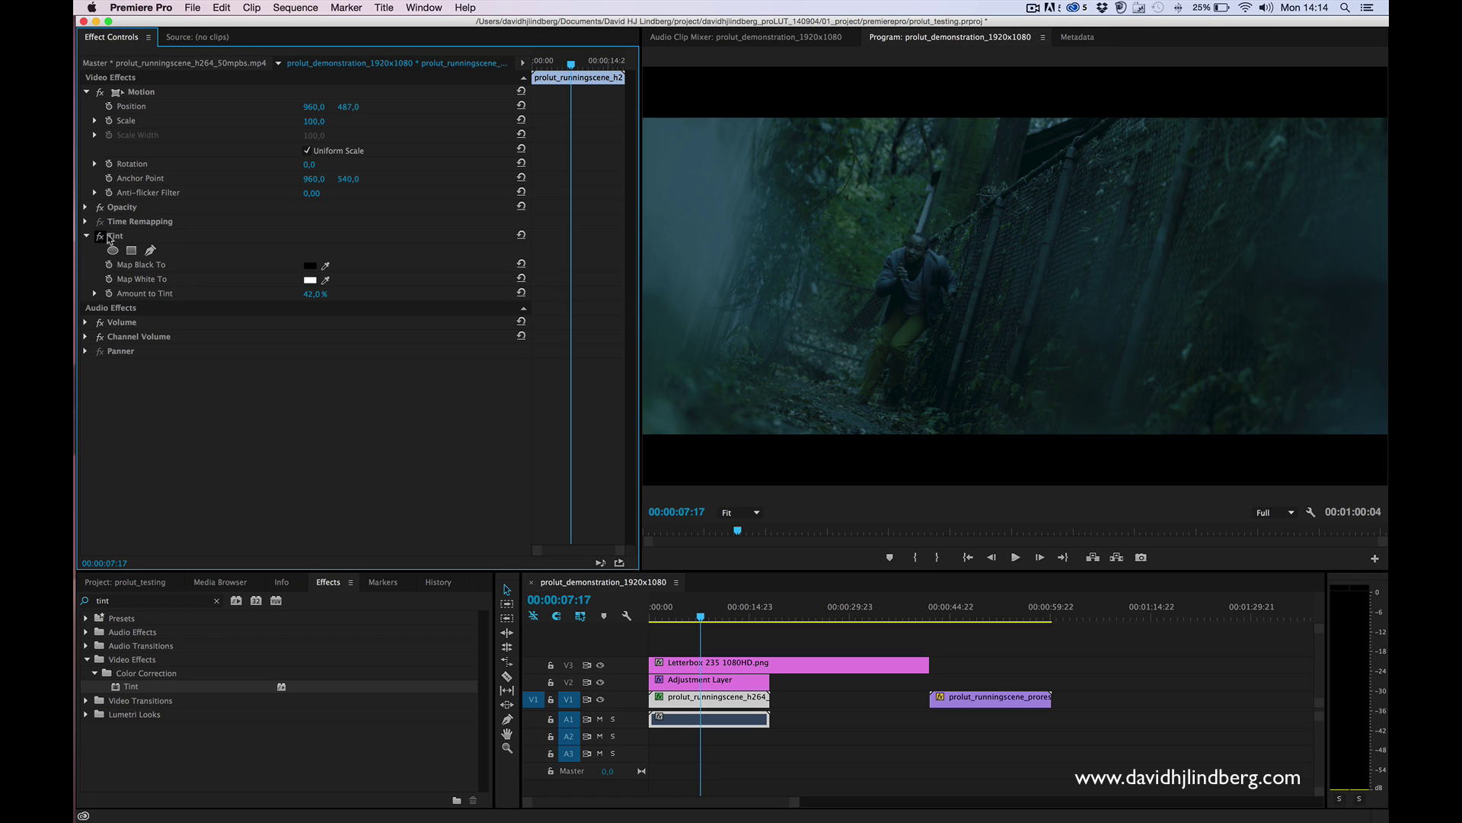
pyautogui.press('space')
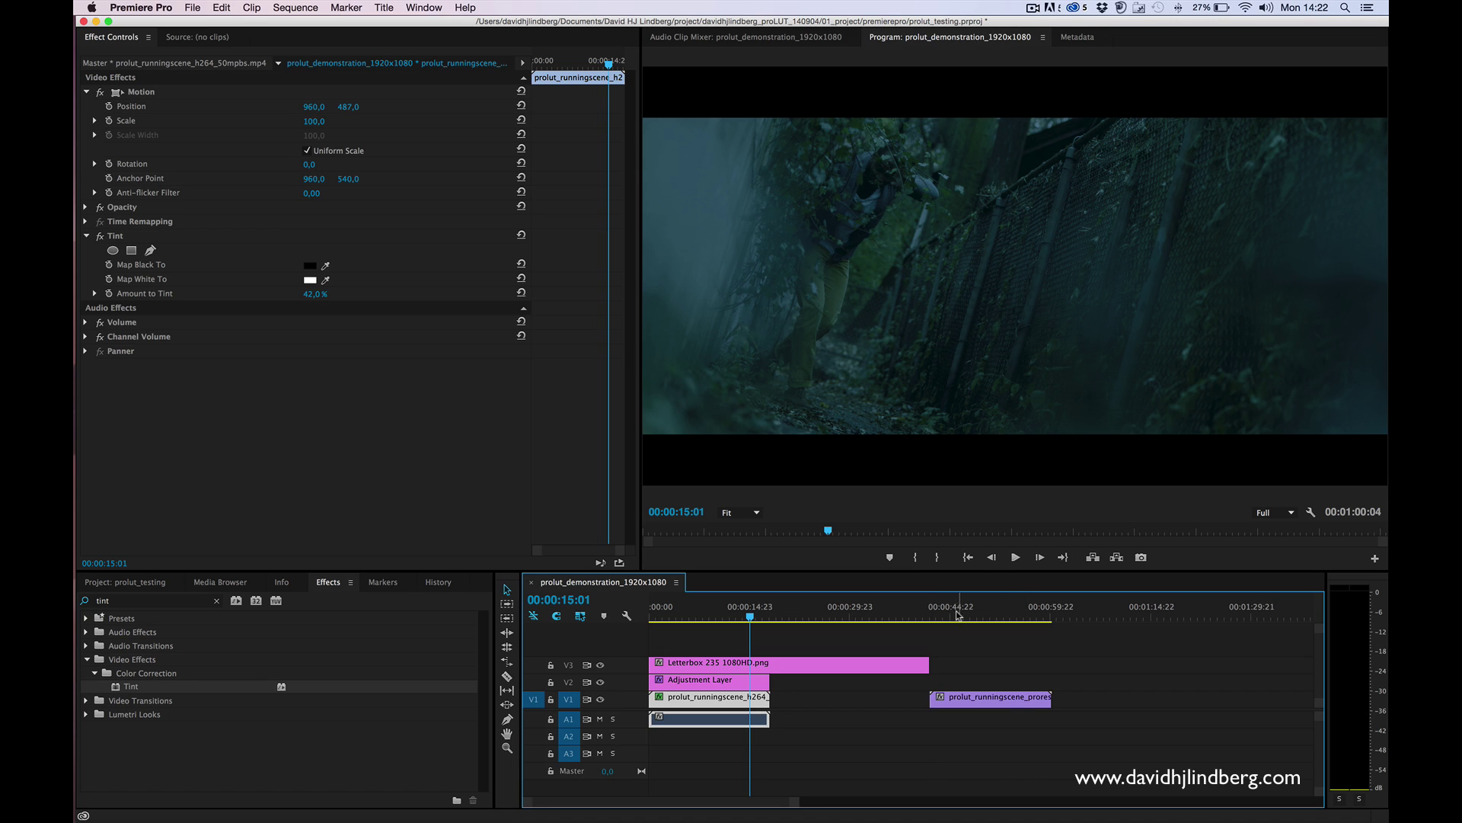
# Step: Scrub between the graded h264 clip and the ungraded ProRes clip, stopping at 00:00:48:07
pyautogui.moveTo(954, 611); pyautogui.dragTo(969, 616)
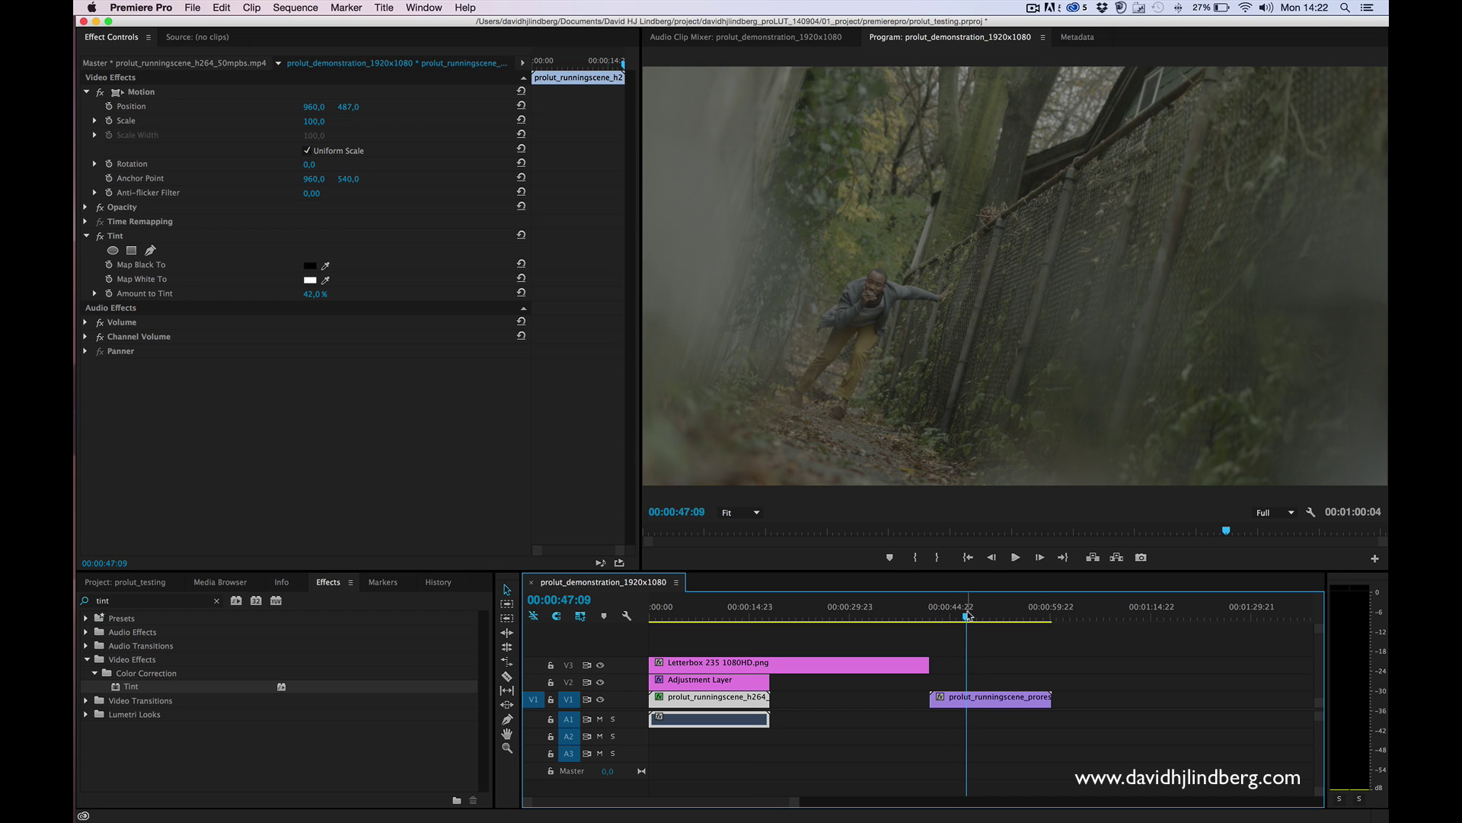
pyautogui.moveTo(969, 615); pyautogui.dragTo(959, 617)
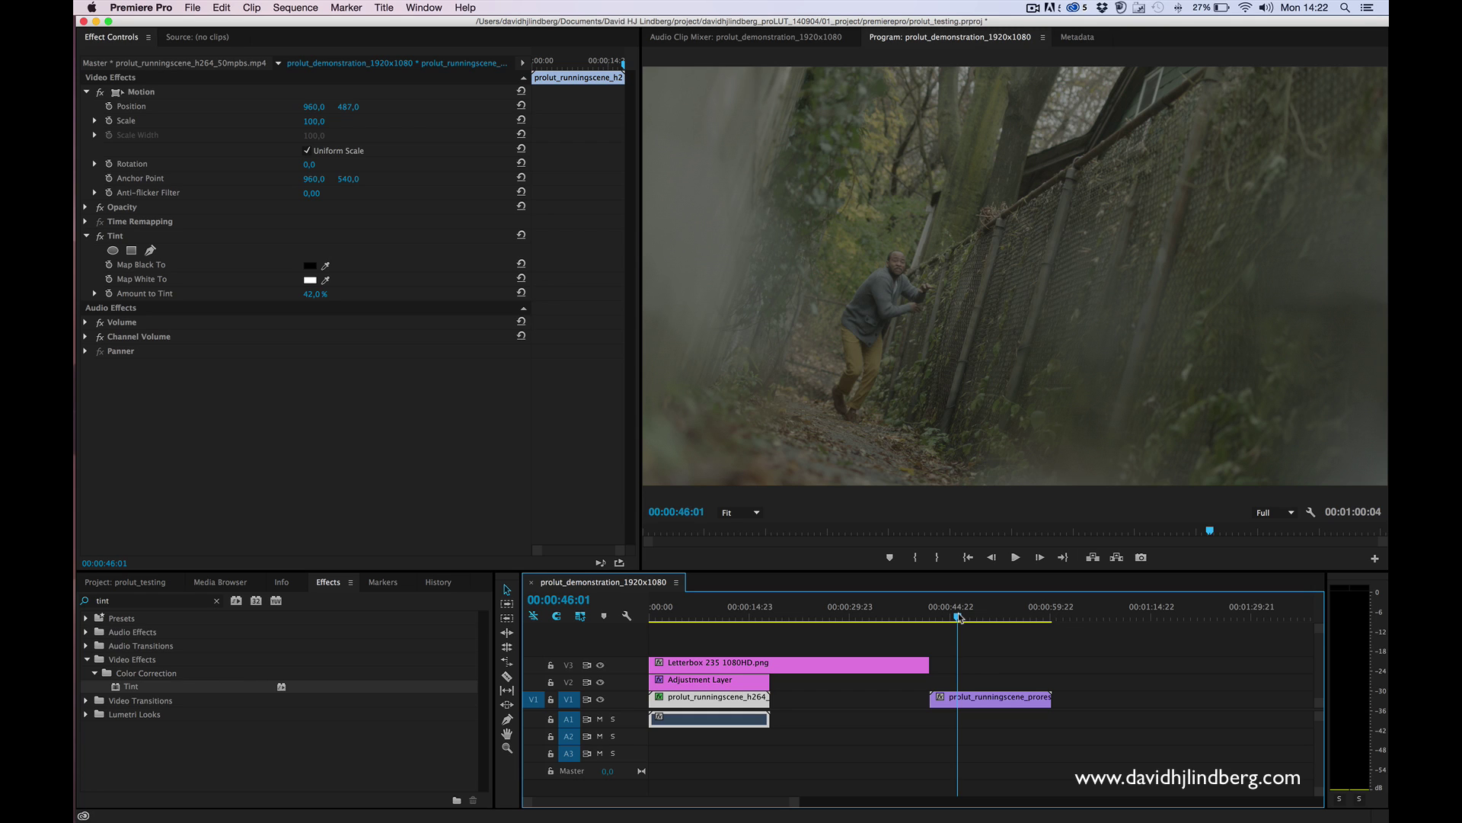
pyautogui.click(733, 613)
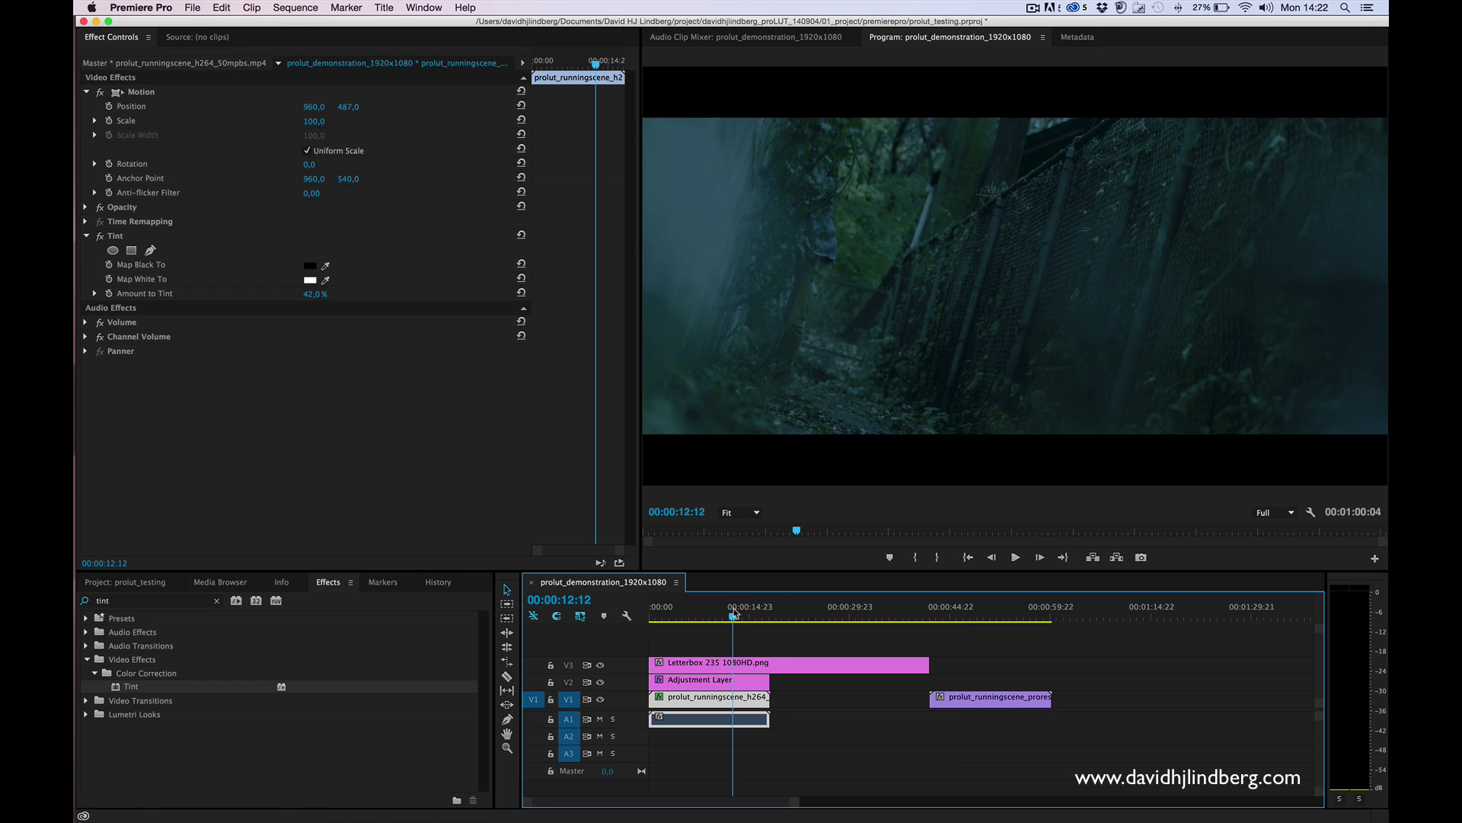
pyautogui.click(957, 611)
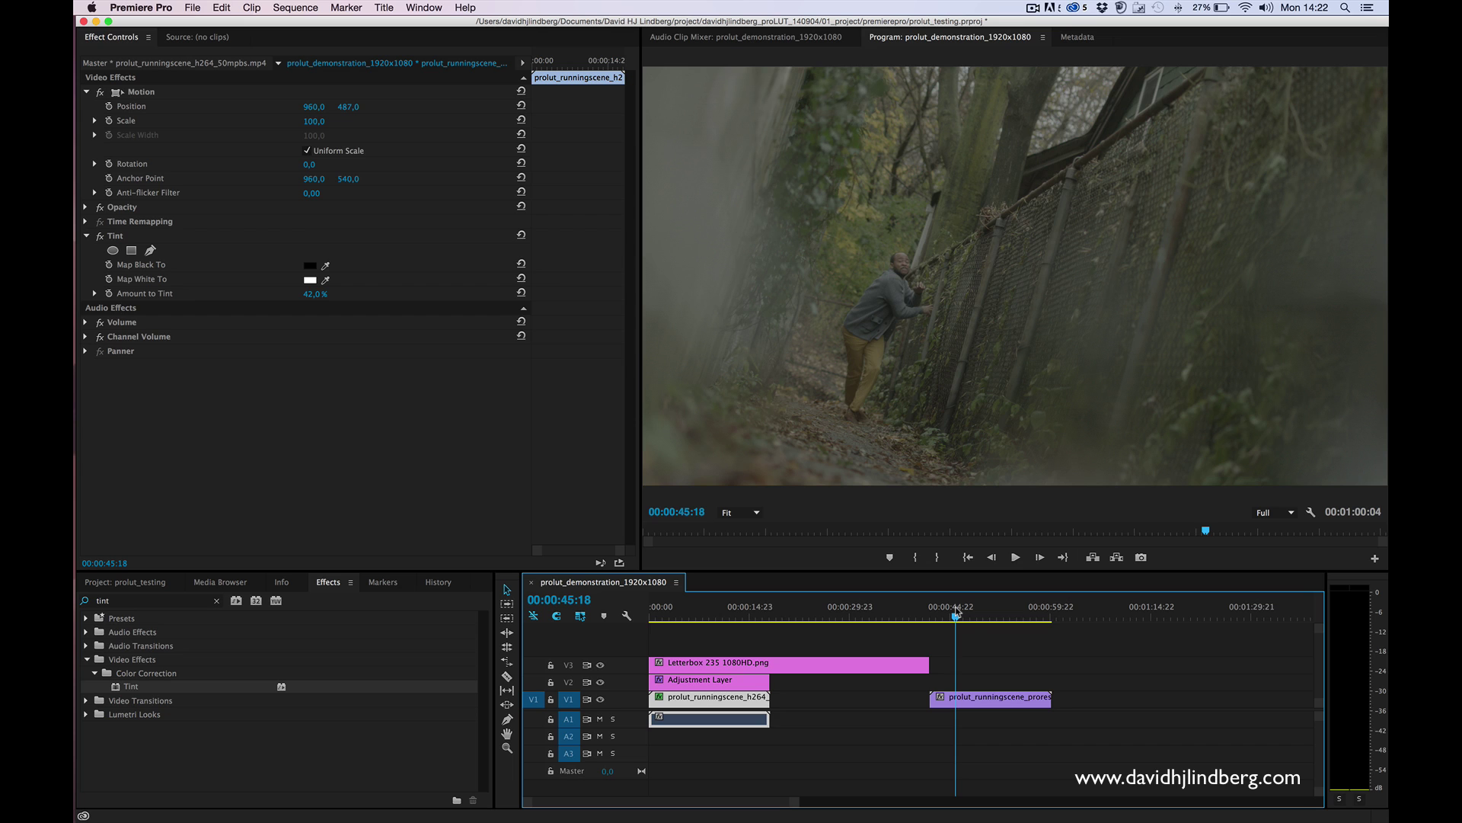
pyautogui.moveTo(969, 617); pyautogui.dragTo(970, 716)
# Step: Add RGB Curves to the ProRes clip, lifting highlights and lowering shadows into an S-curve
pyautogui.click(971, 698)
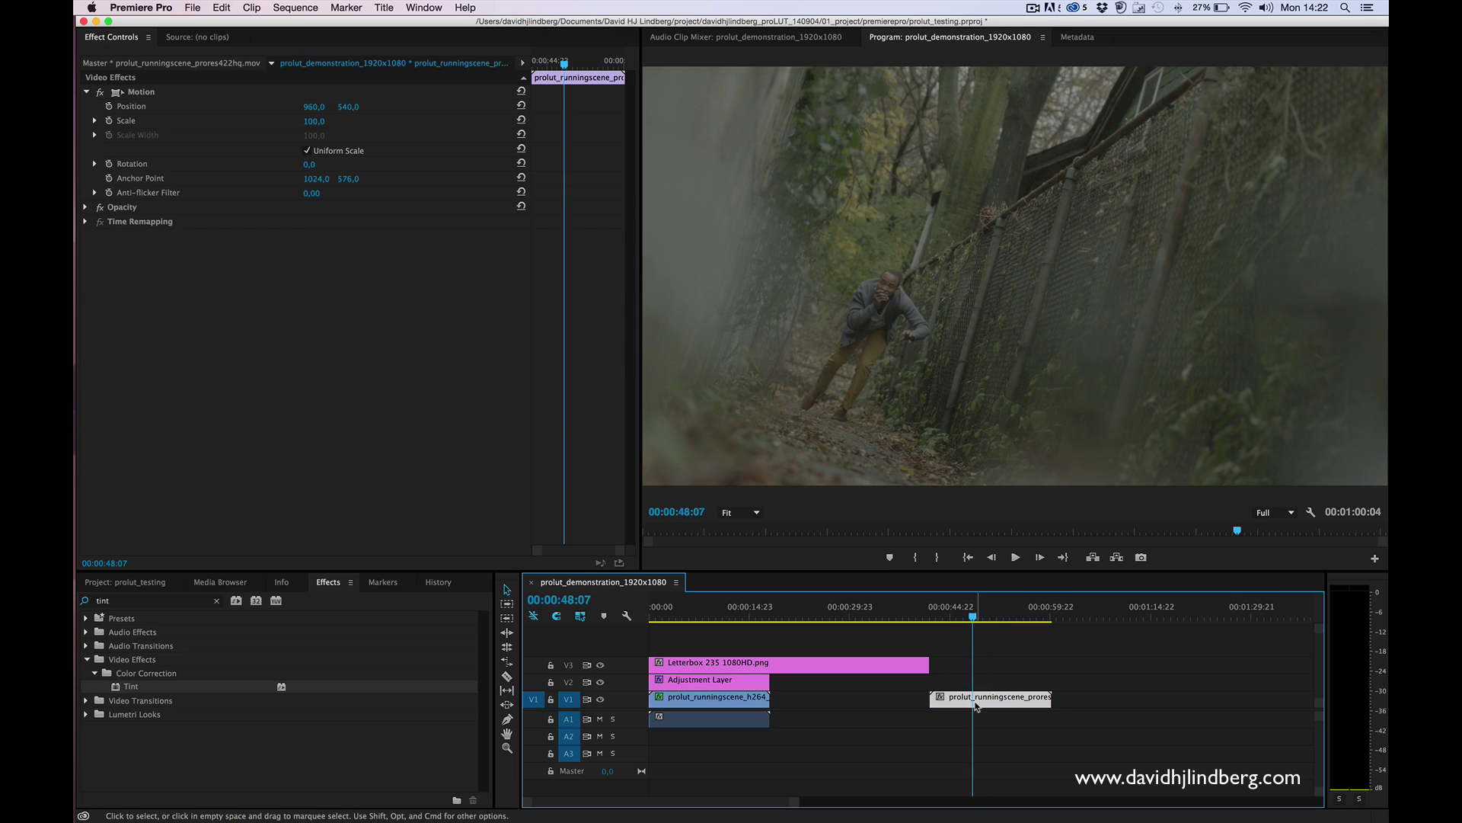
pyautogui.doubleClick(151, 604)
pyautogui.write('curv')
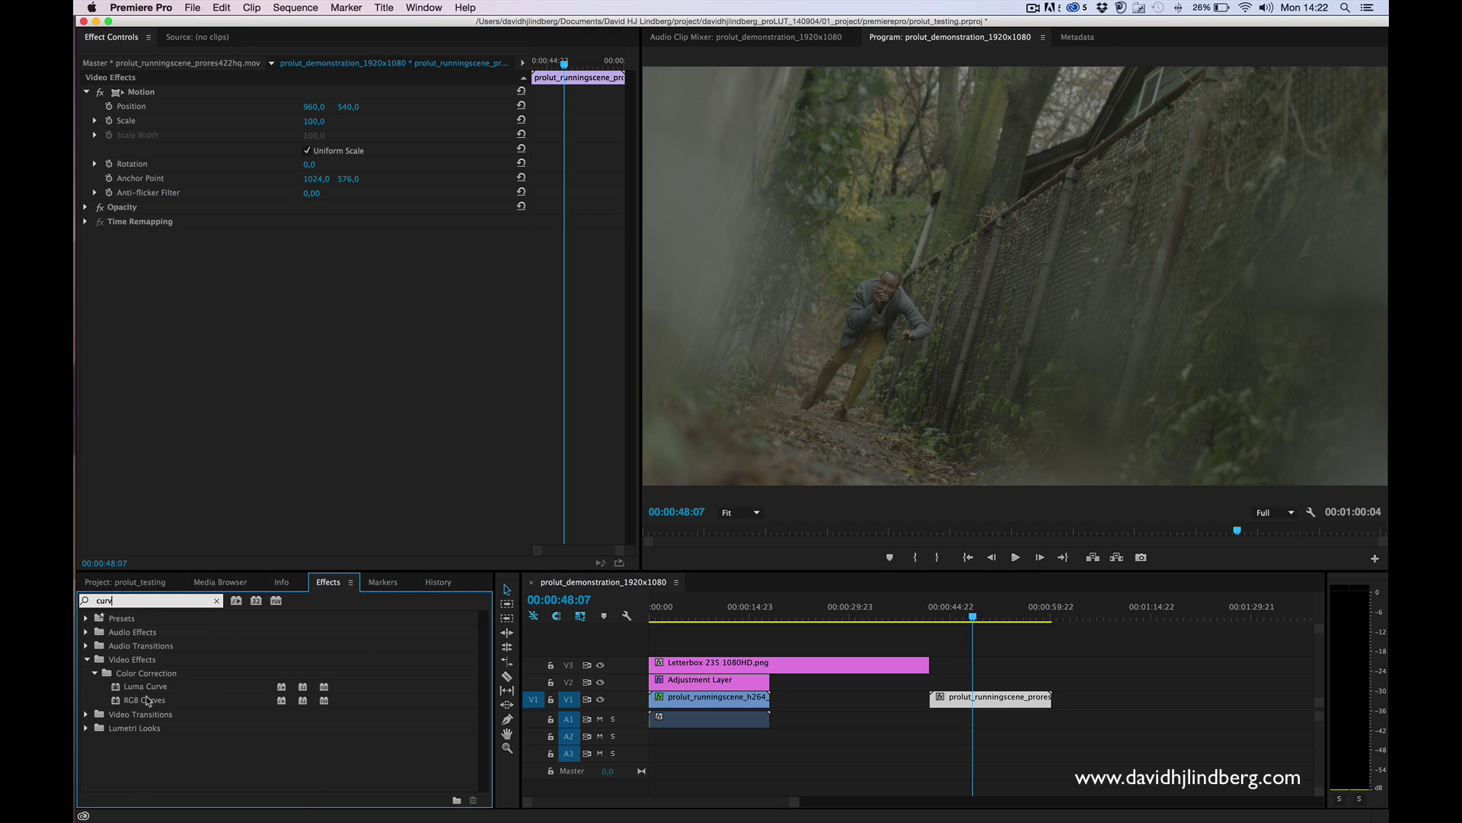
pyautogui.moveTo(147, 705); pyautogui.dragTo(1006, 697)
pyautogui.moveTo(261, 358); pyautogui.dragTo(225, 348)
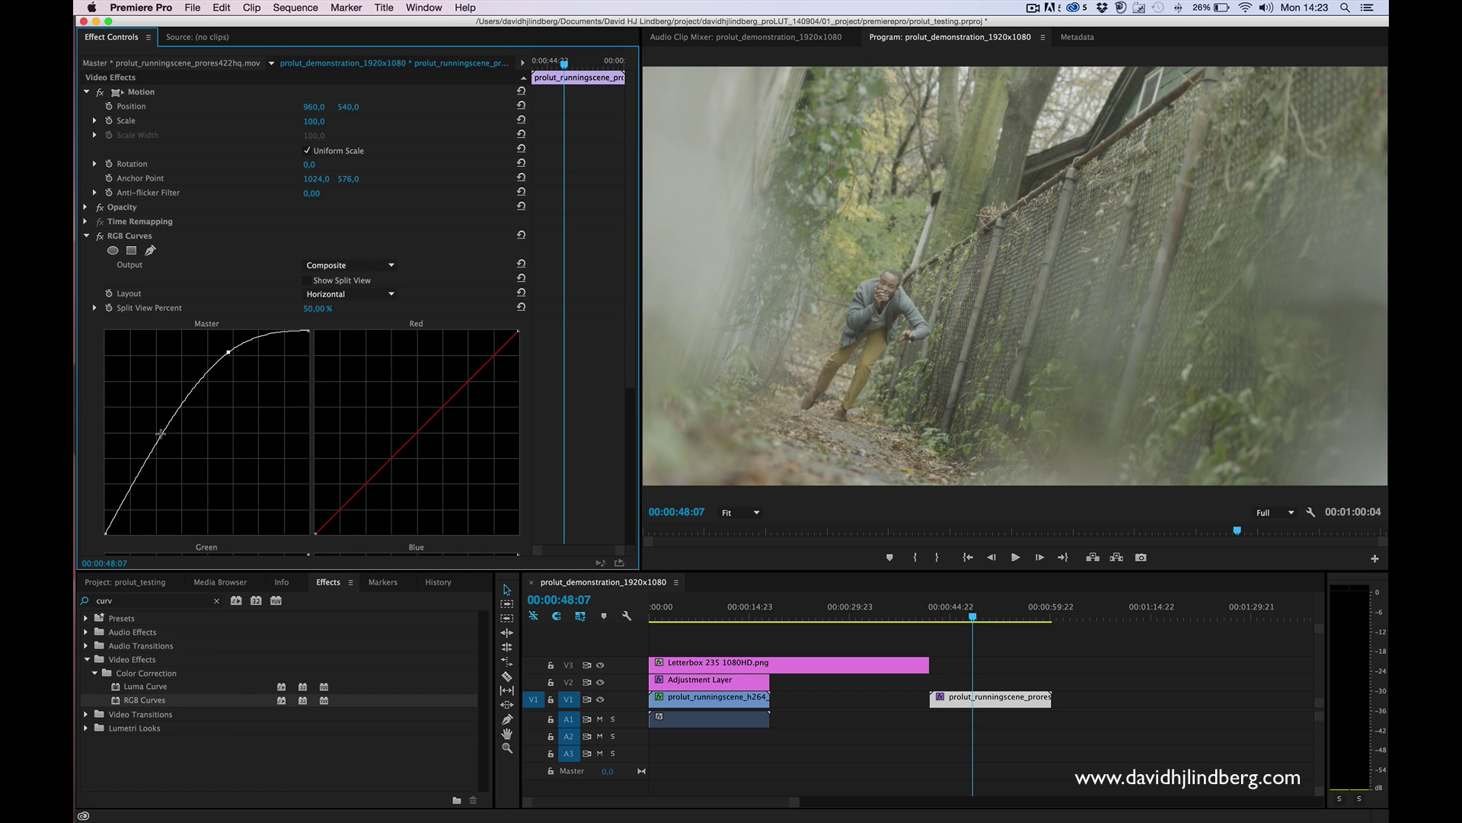
pyautogui.moveTo(149, 451); pyautogui.dragTo(141, 510)
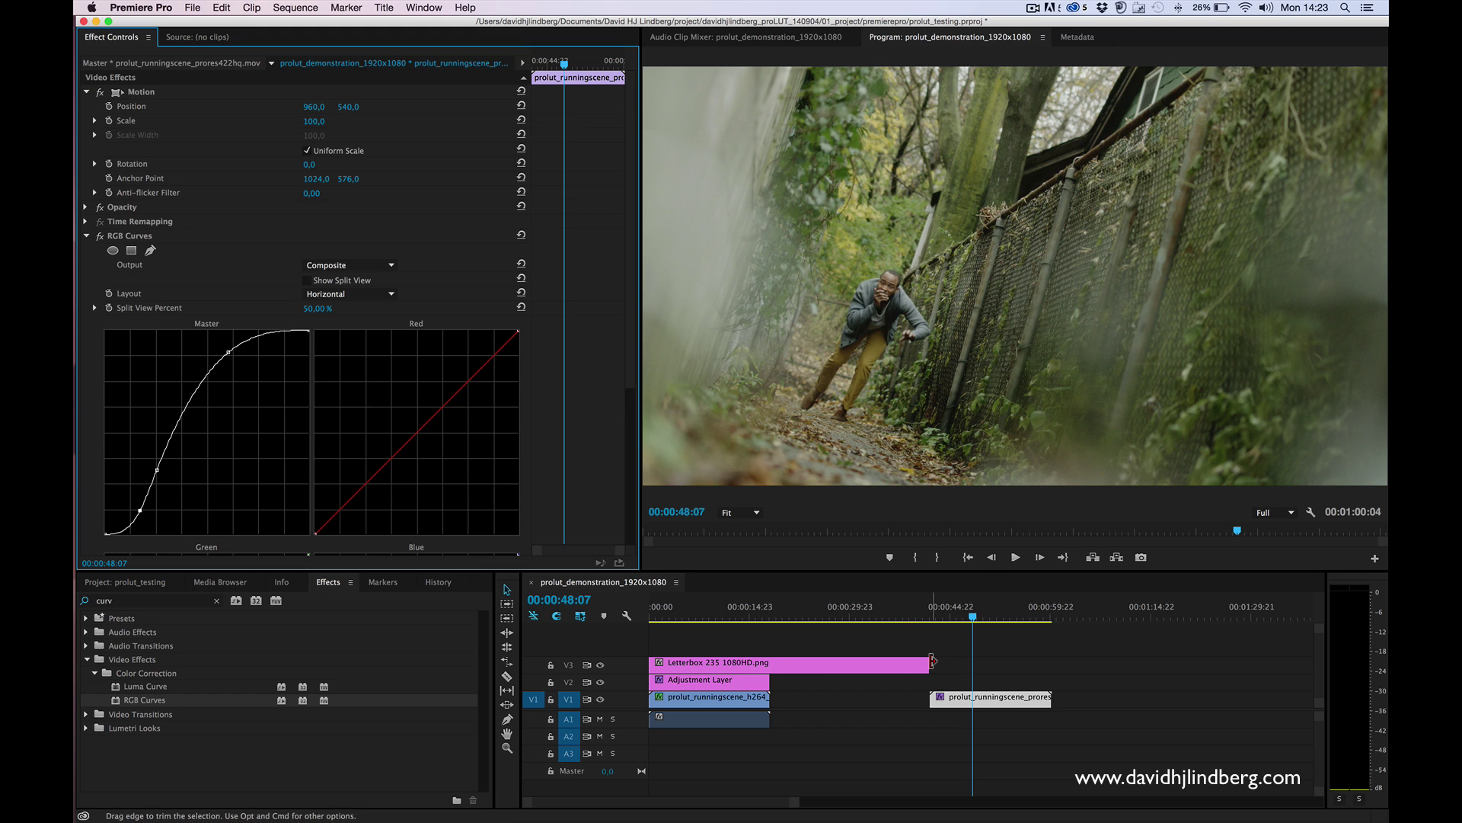
# Step: Stretch Letterbox and adjustment layer over the ProRes clip, switching the look to Godzilla - Military Mission
pyautogui.moveTo(930, 662); pyautogui.dragTo(1054, 644)
pyautogui.click(762, 683)
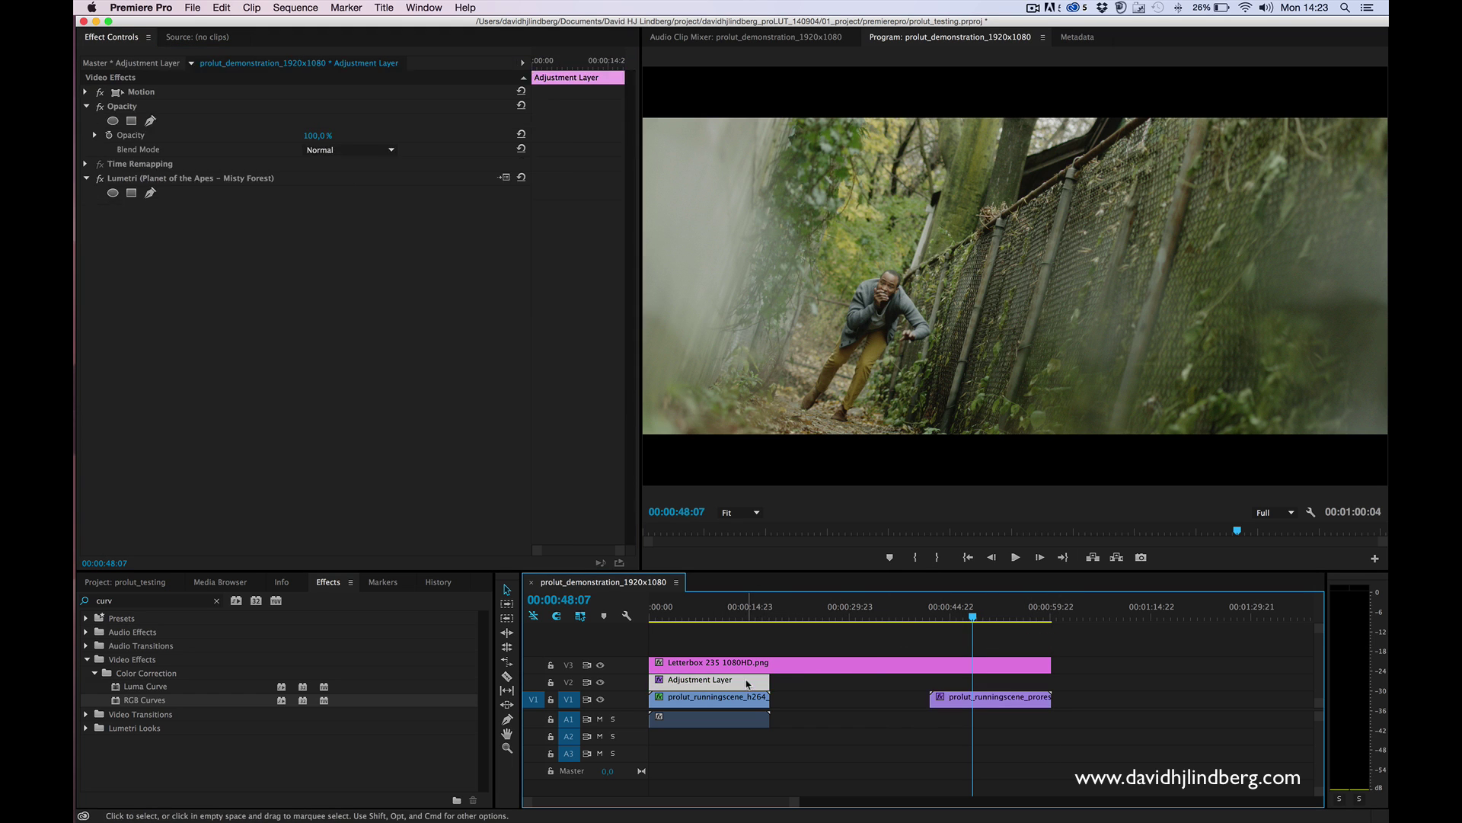
pyautogui.click(504, 177)
pyautogui.doubleClick(963, 186)
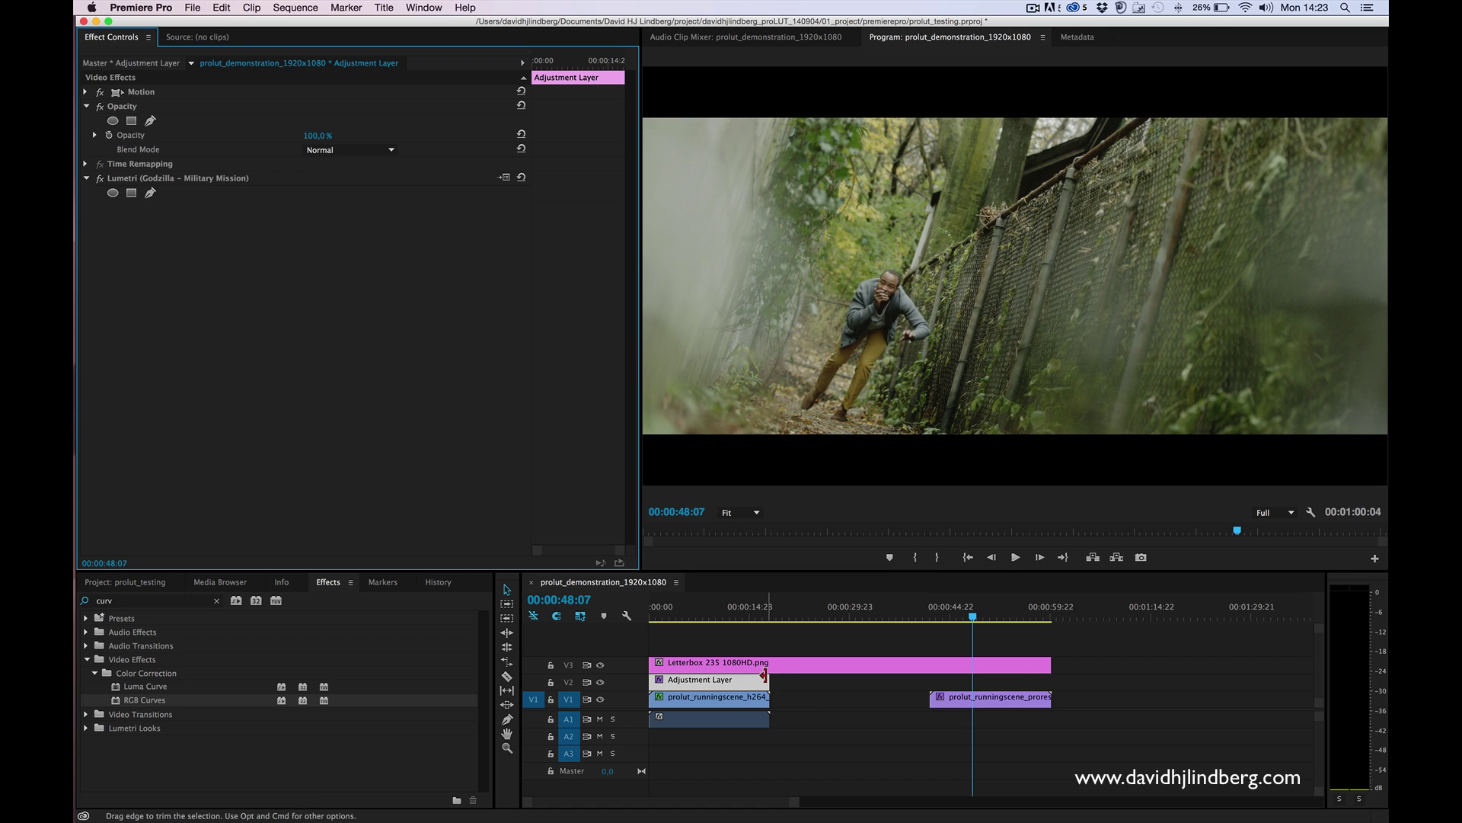
pyautogui.moveTo(768, 681); pyautogui.dragTo(1051, 681)
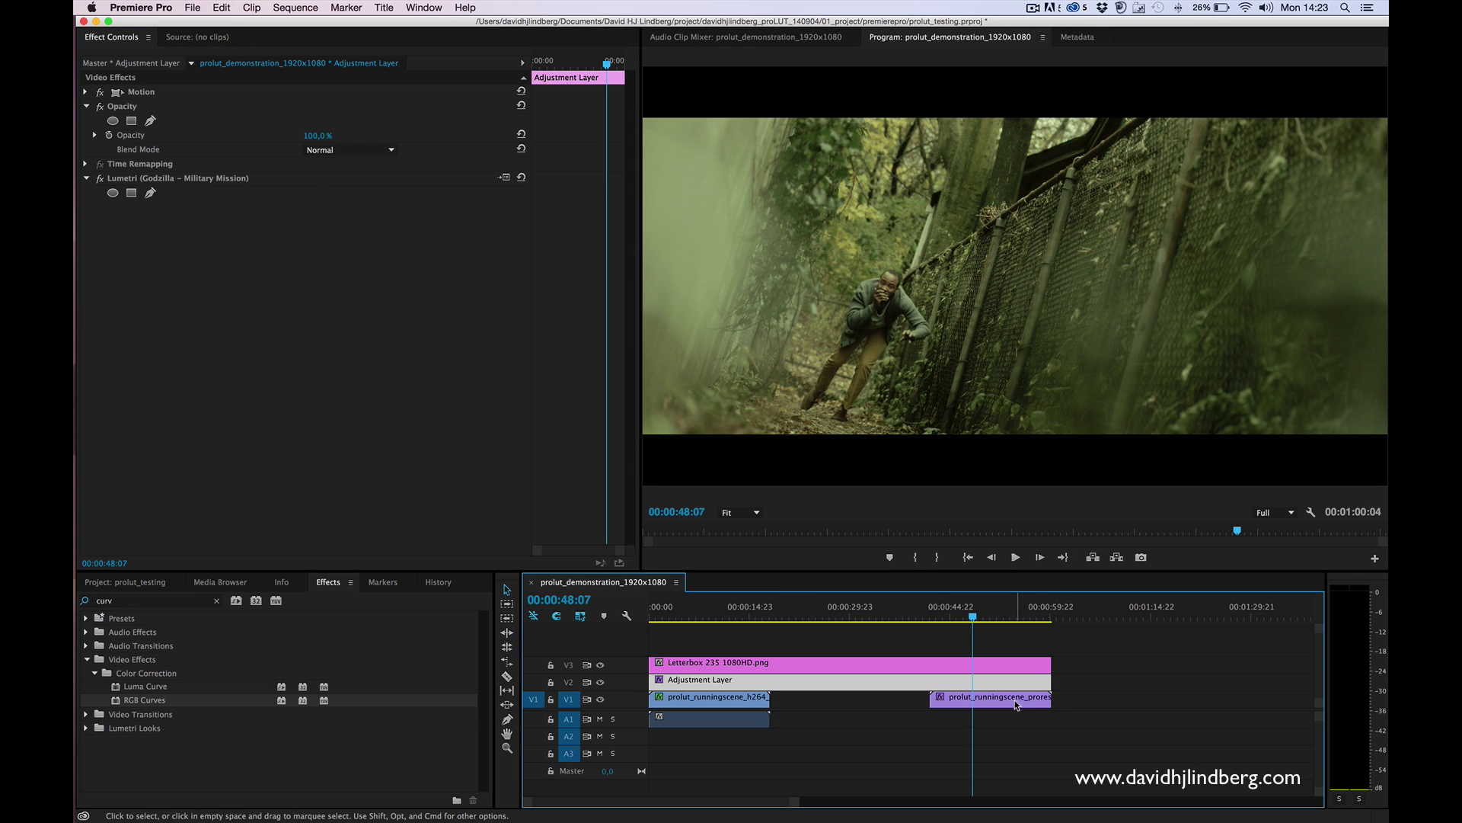
pyautogui.click(961, 698)
# Step: Fine-tune the ProRes clip's Master curve points and add a new lower-mid point
pyautogui.click(959, 613)
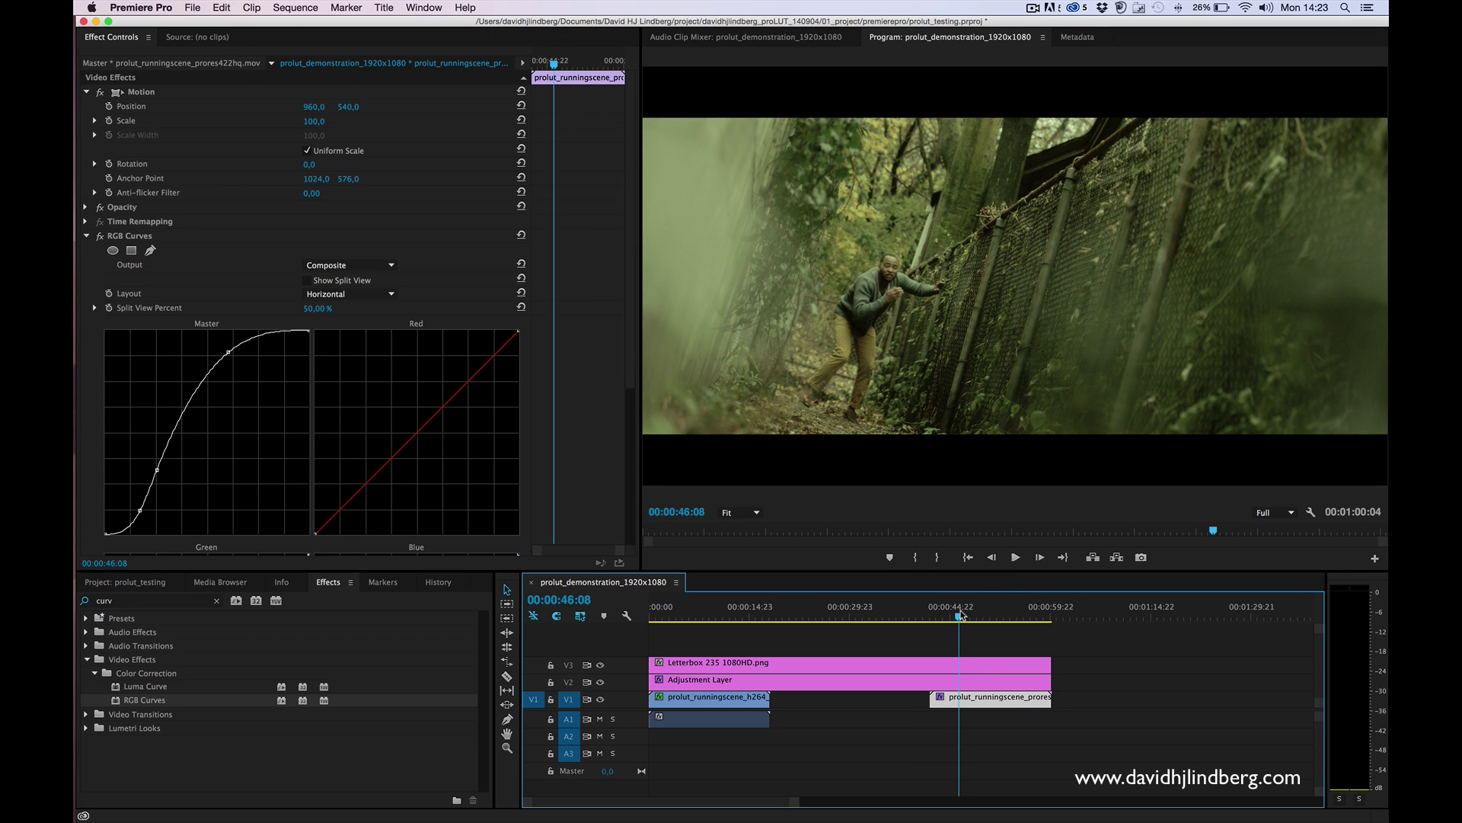
pyautogui.moveTo(961, 615); pyautogui.dragTo(958, 616)
pyautogui.moveTo(227, 350); pyautogui.dragTo(230, 350)
pyautogui.moveTo(155, 467); pyautogui.dragTo(170, 451)
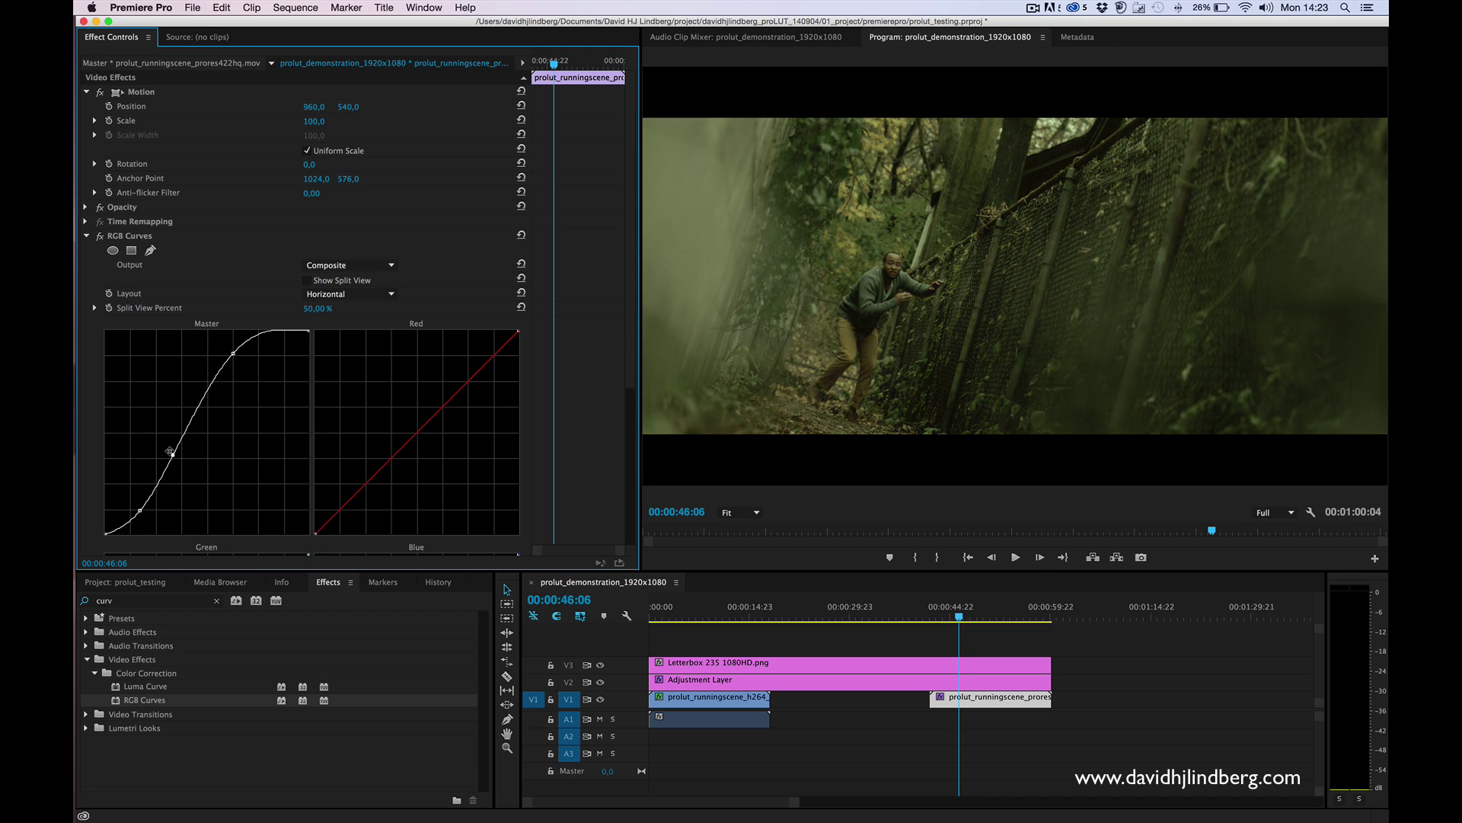
pyautogui.click(138, 511)
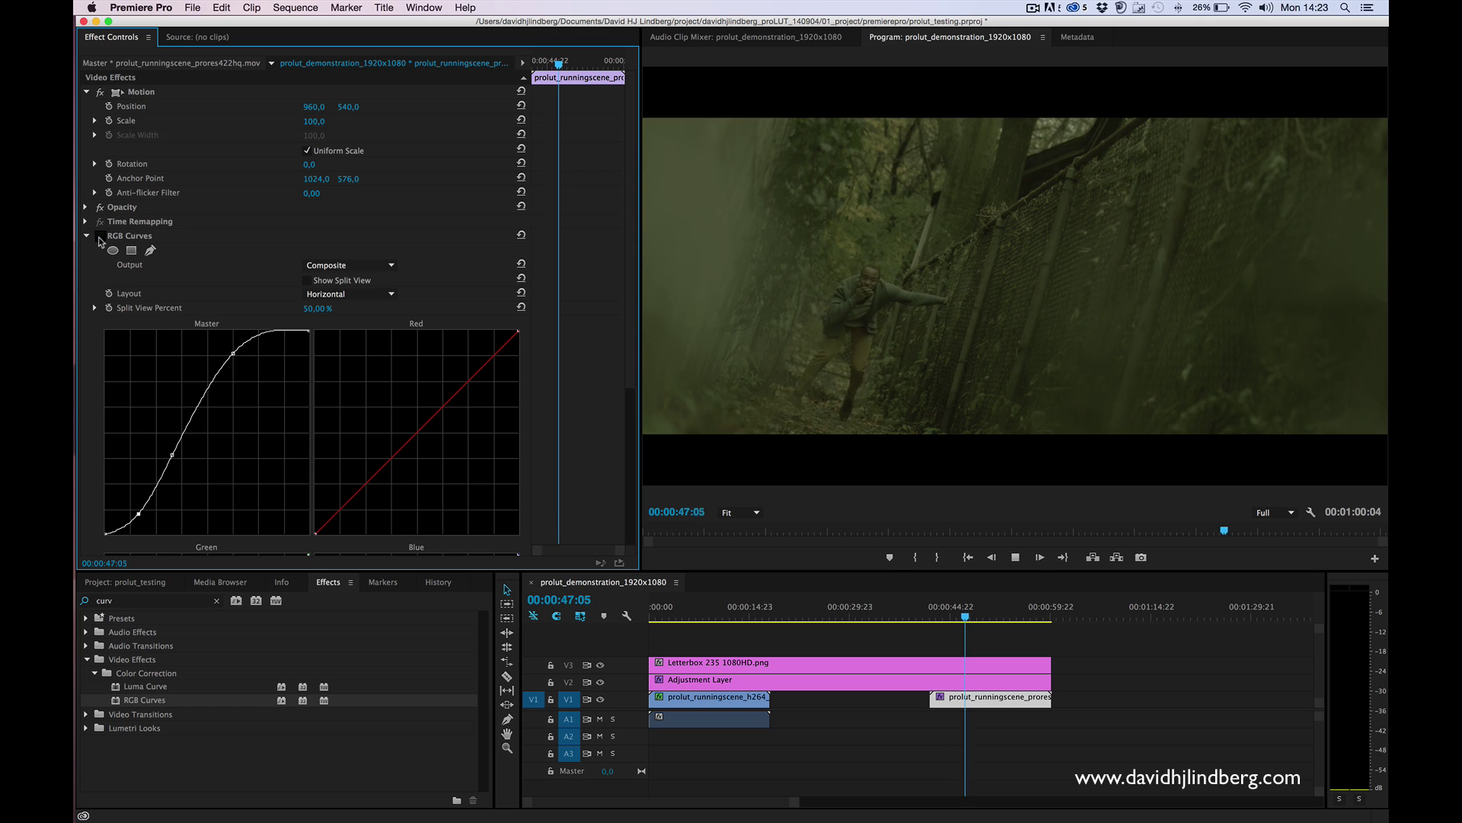
# Step: Compare the shot with RGB Curves on and off during playback, ending at 00:00:47:14
pyautogui.click(99, 237)
pyautogui.click(100, 238)
pyautogui.click(100, 238)
pyautogui.click(100, 237)
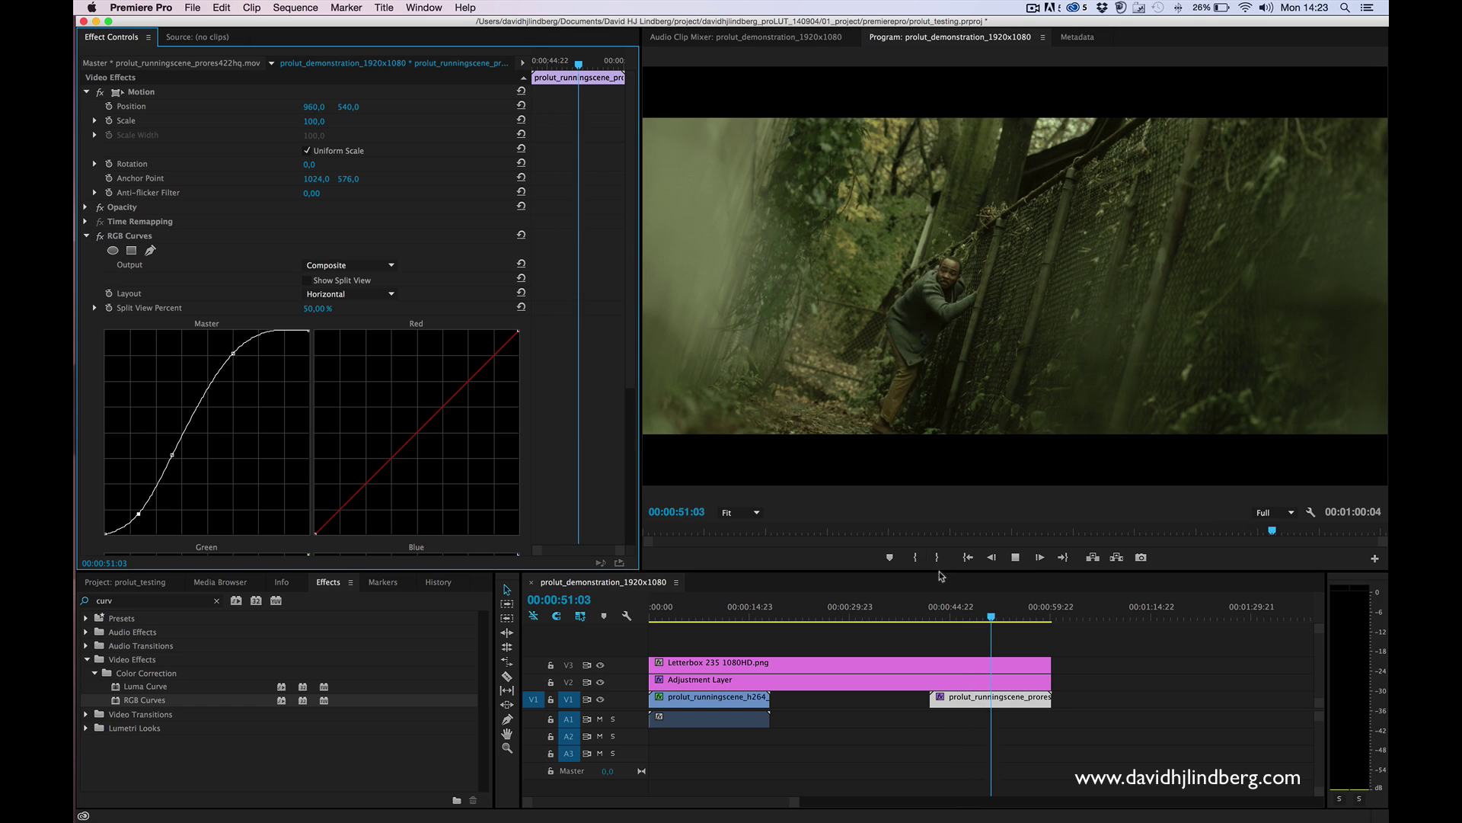
pyautogui.click(969, 617)
pyautogui.press('space')
# Step: Apply the Three-Way Color Corrector to the prores clip, raise Master Saturation to 164, and review at 00:00:47:01
pyautogui.click(112, 600)
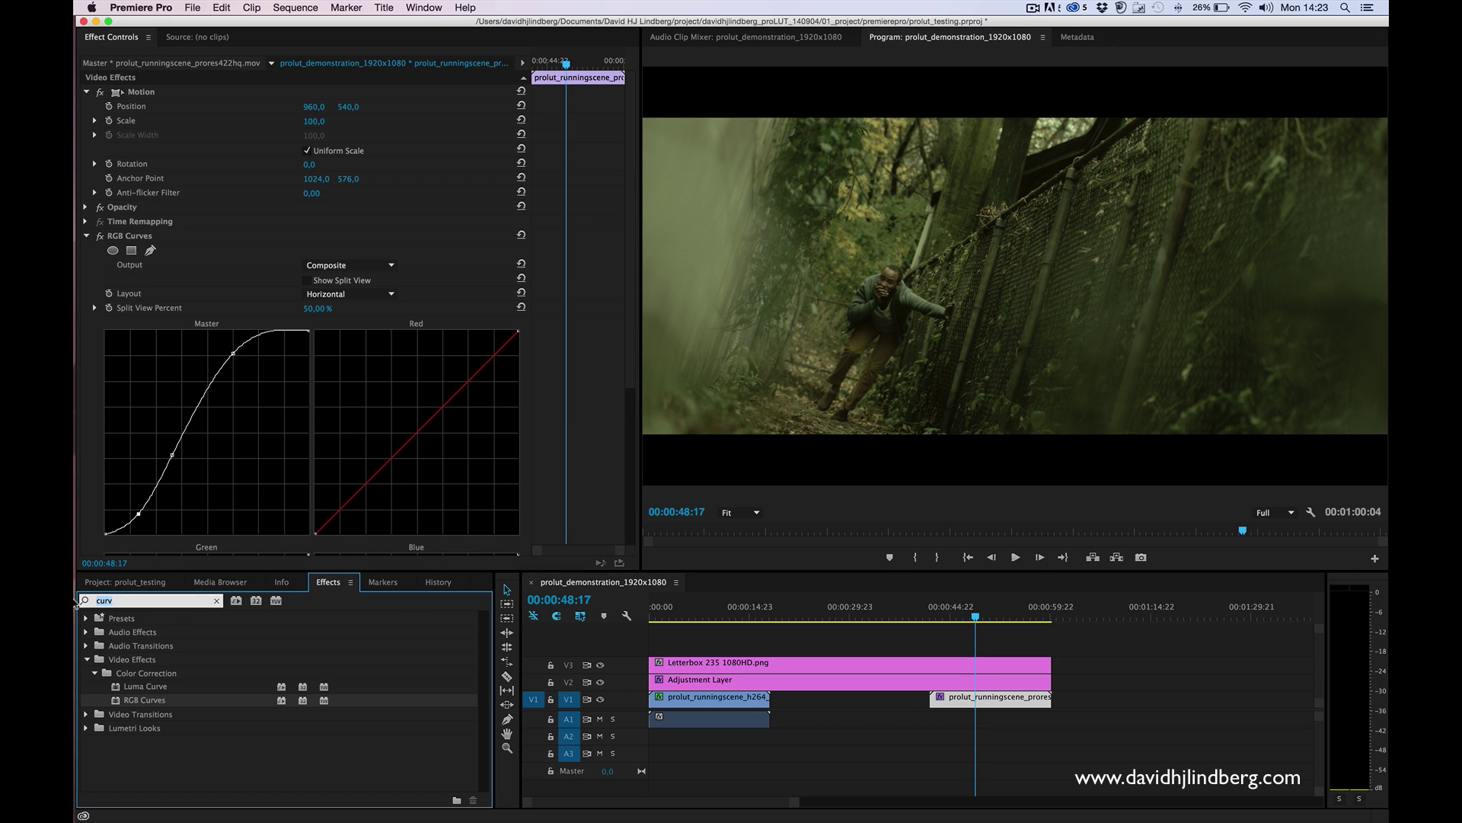
pyautogui.write('three')
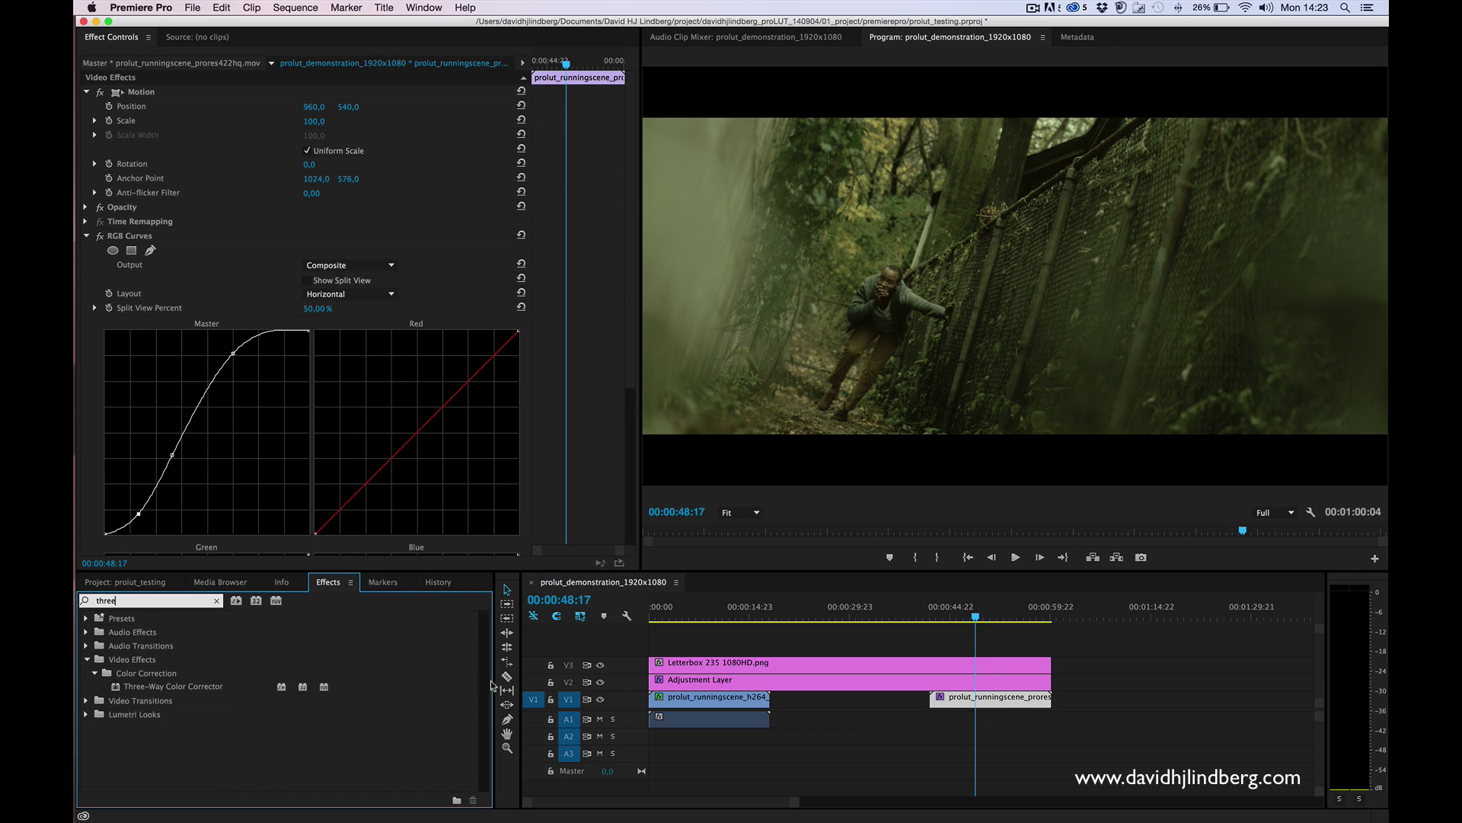
pyautogui.moveTo(147, 690); pyautogui.dragTo(190, 443)
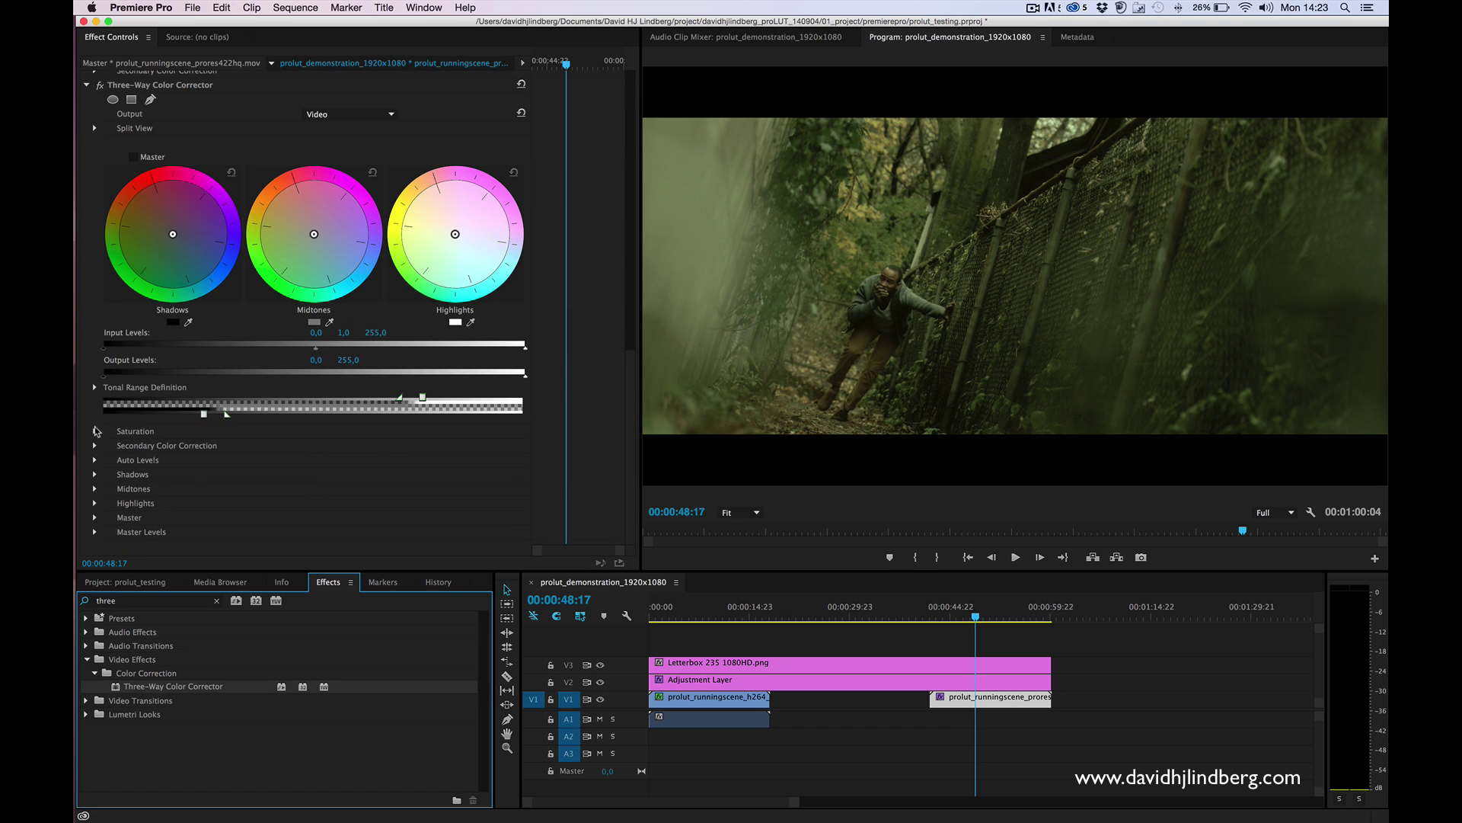
pyautogui.click(95, 431)
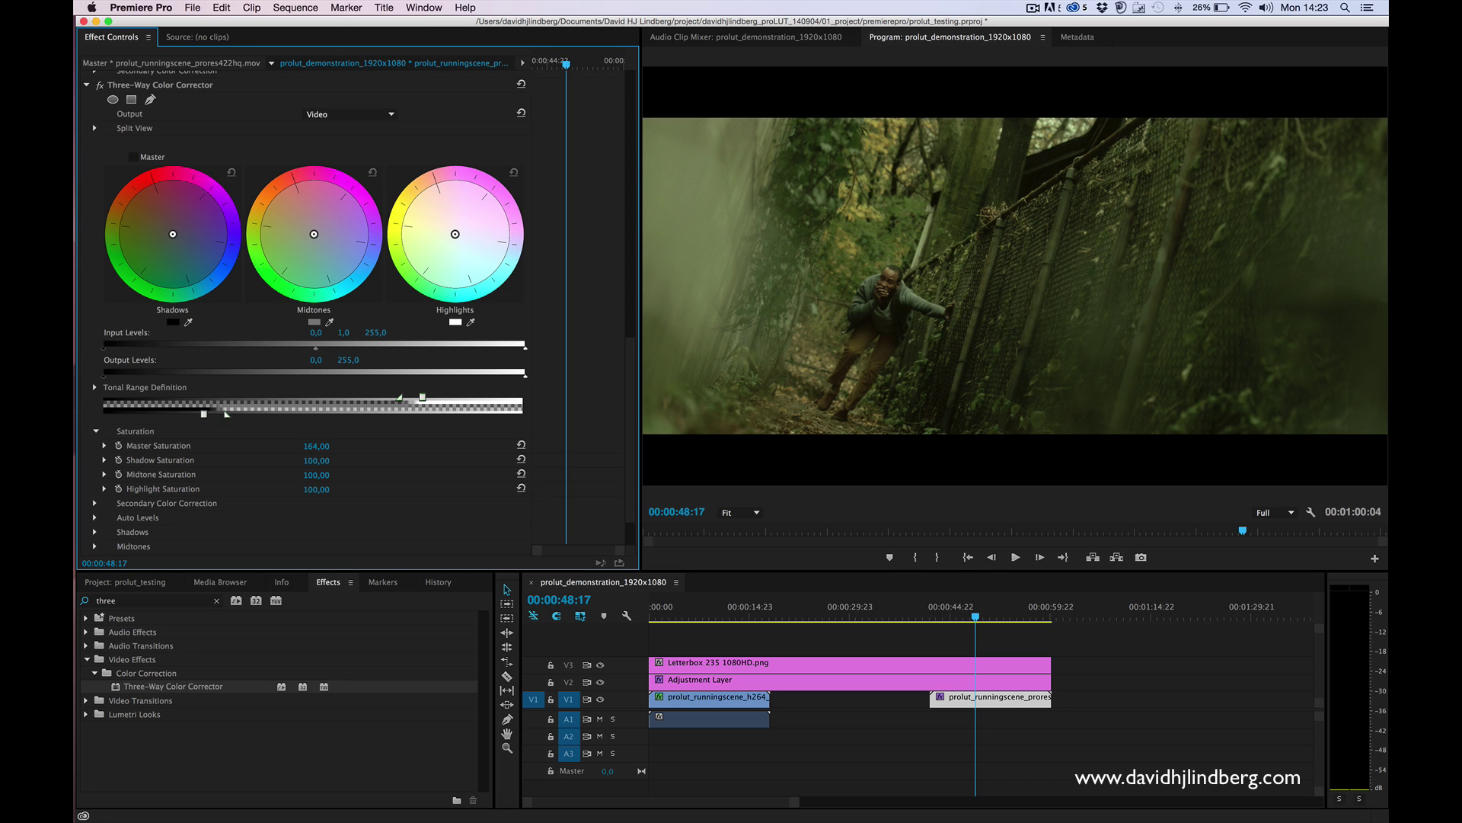
pyautogui.moveTo(954, 614)
pyautogui.mouseDown()
pyautogui.moveTo(941, 614)
pyautogui.moveTo(964, 614)
pyautogui.mouseUp()
pyautogui.scroll(5, 312, 363)
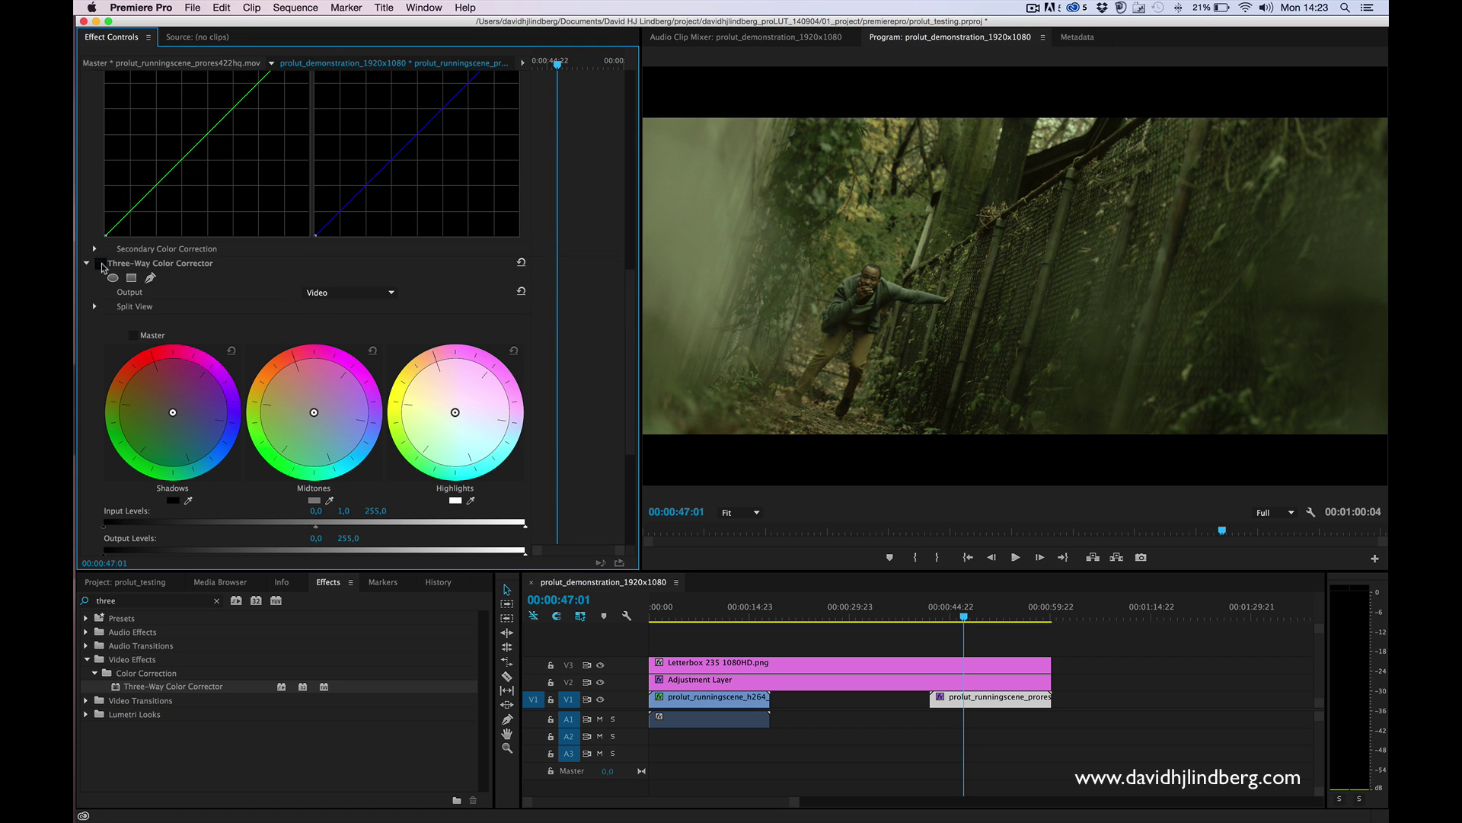
pyautogui.click(924, 614)
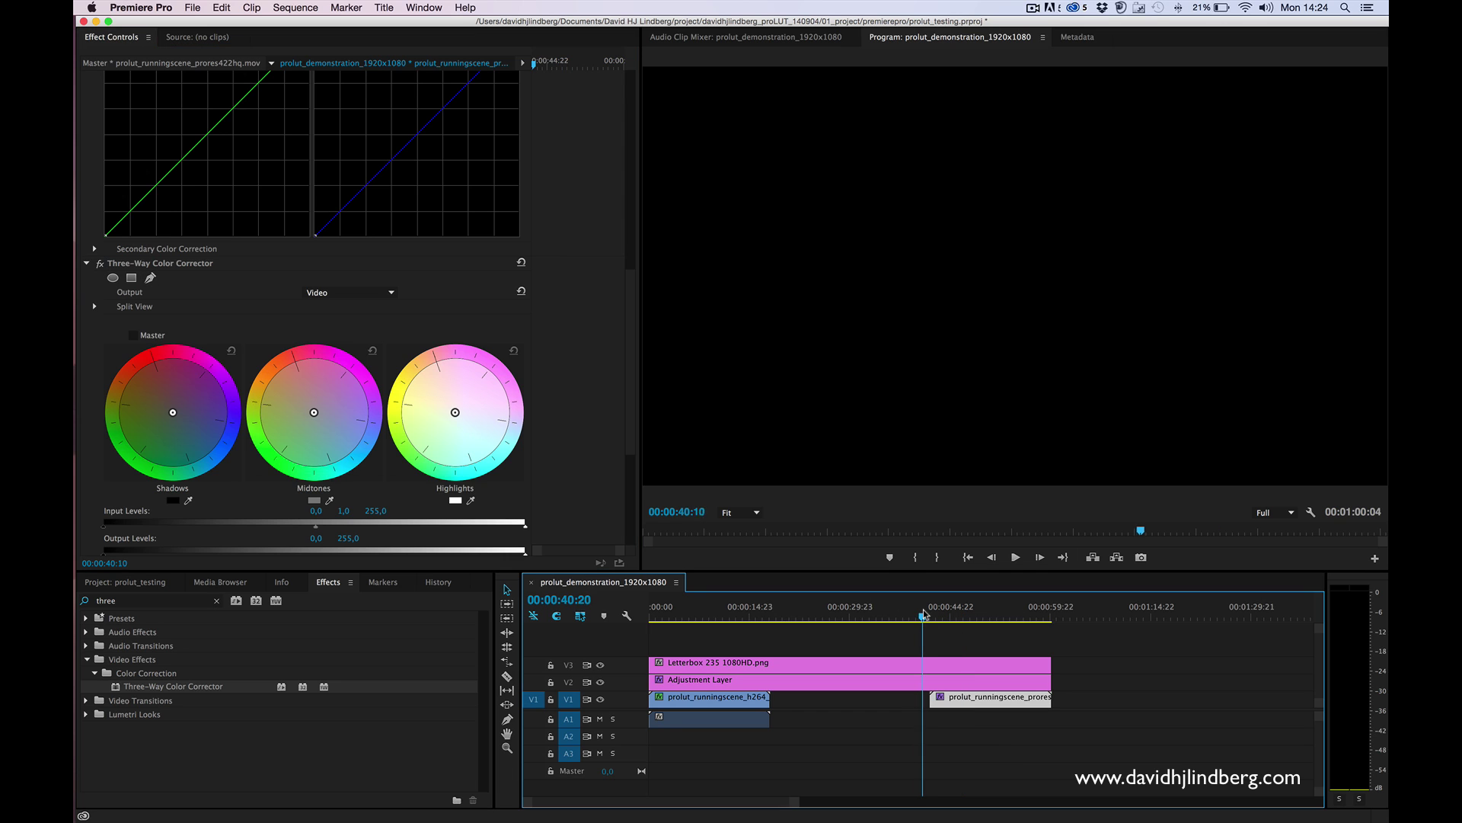
pyautogui.press('space')
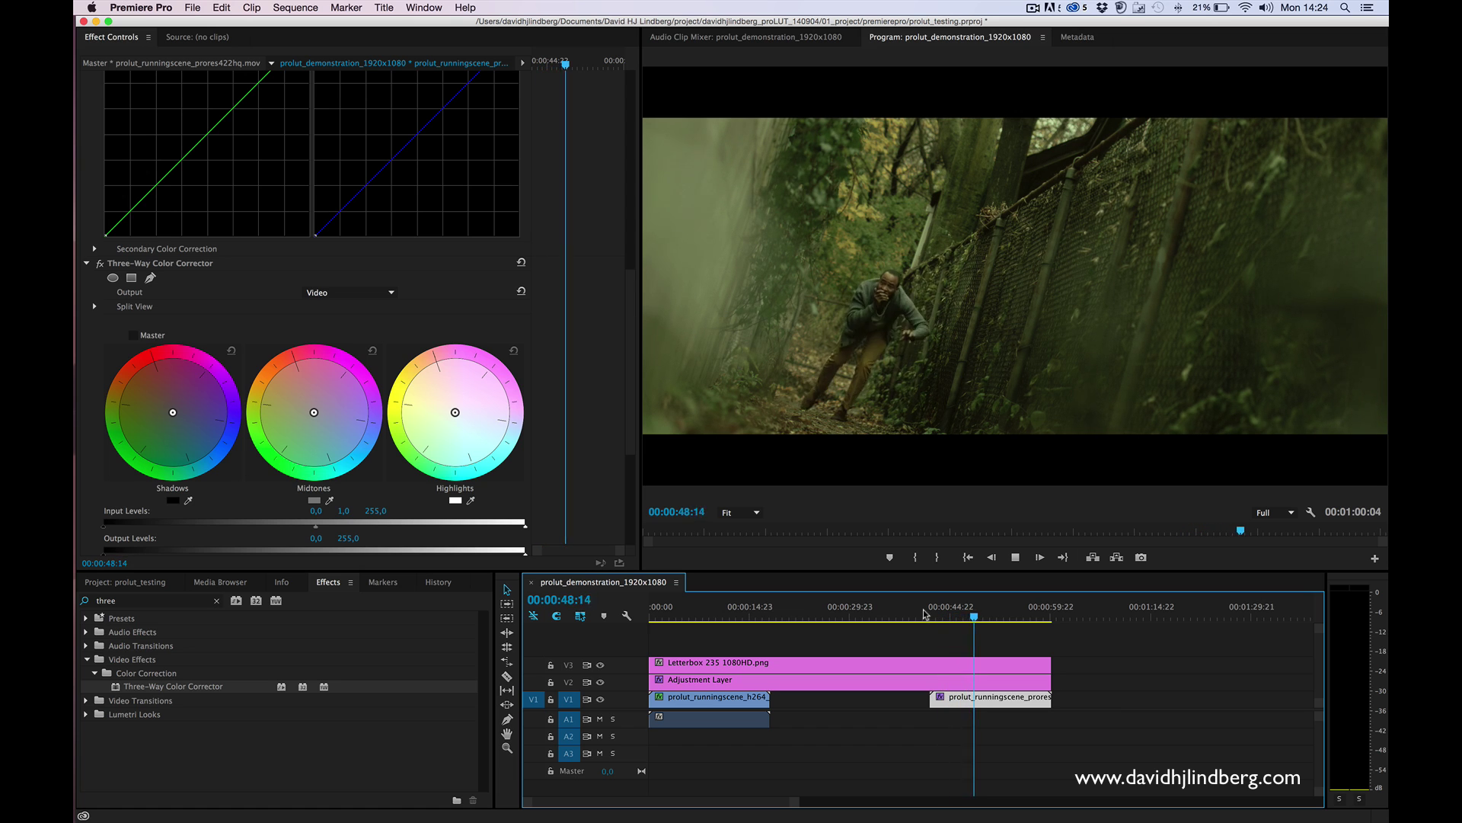
pyautogui.press('space')
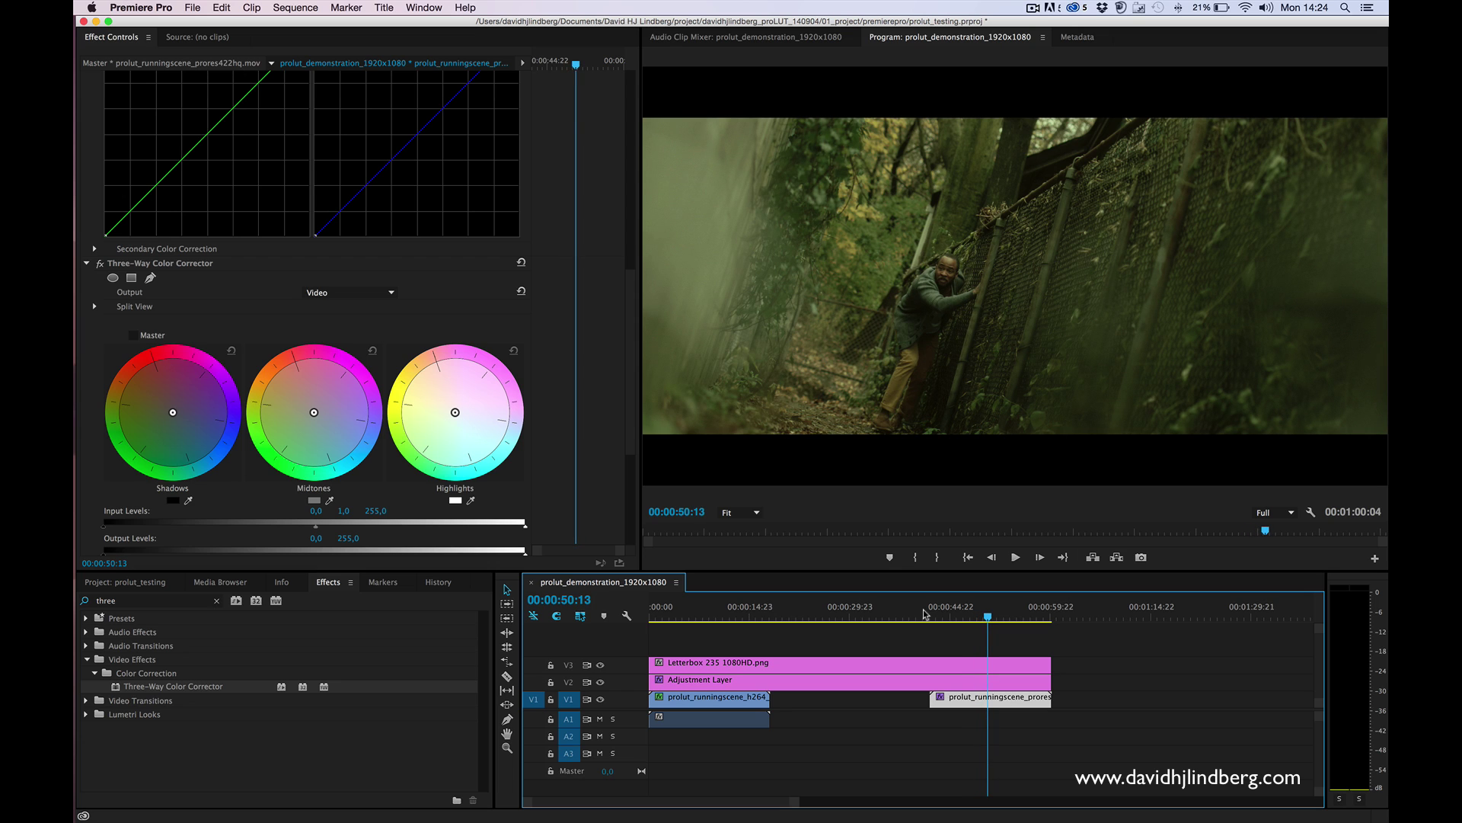